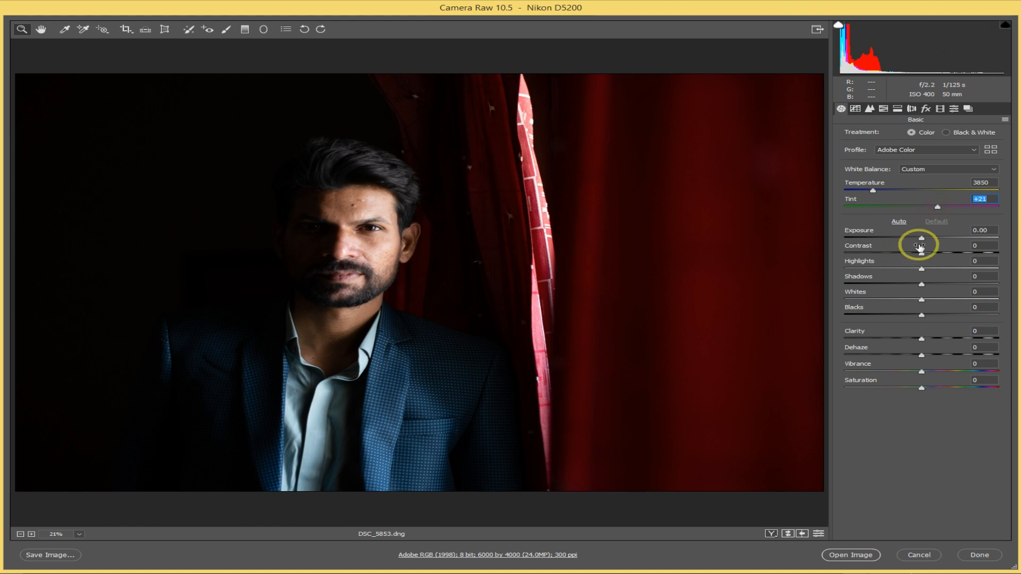
Set Exposure +0.25, Contrast +8, Highlights -9, Shadows +23, Whites -4, Blacks -13, Clarity +10, Dehaze +9 and Vibrance -7.
drag(922, 239, 930, 358)
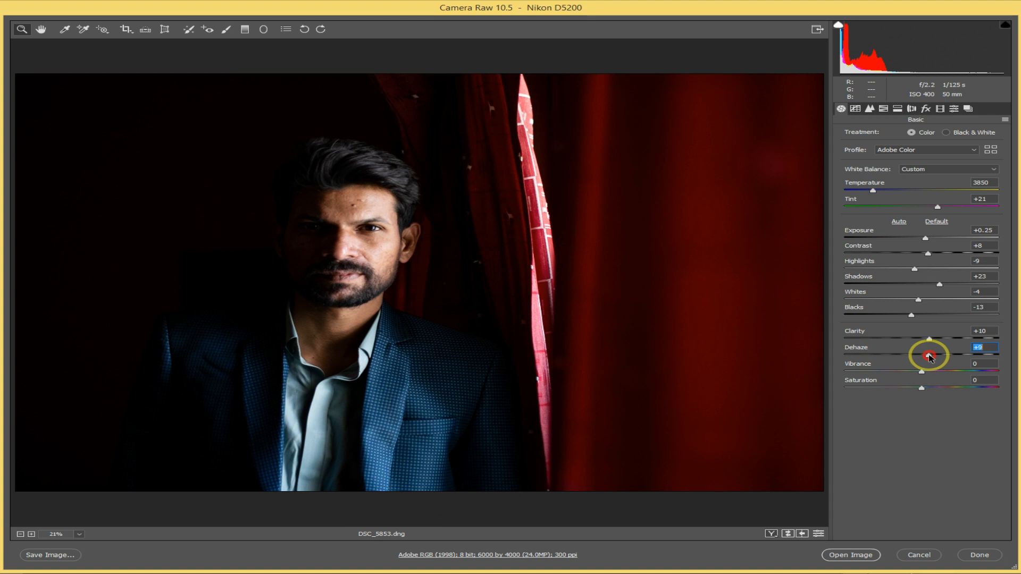
drag(923, 370, 918, 373)
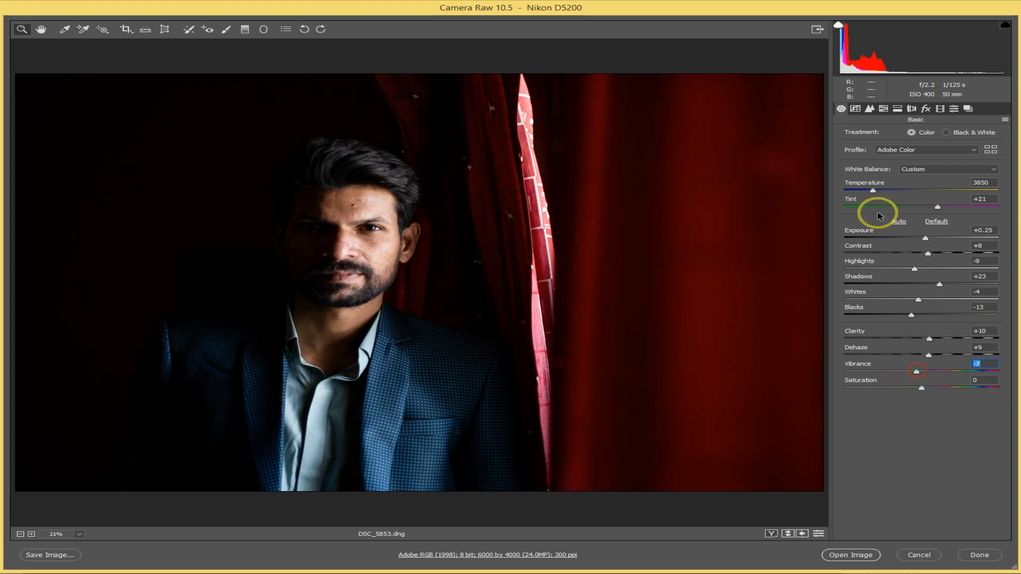
Shape the RGB point tone curve with a shadow point at input 74, output 77 and a highlight point at input 200, output 198.
click(856, 108)
drag(962, 209, 958, 205)
drag(894, 253, 886, 263)
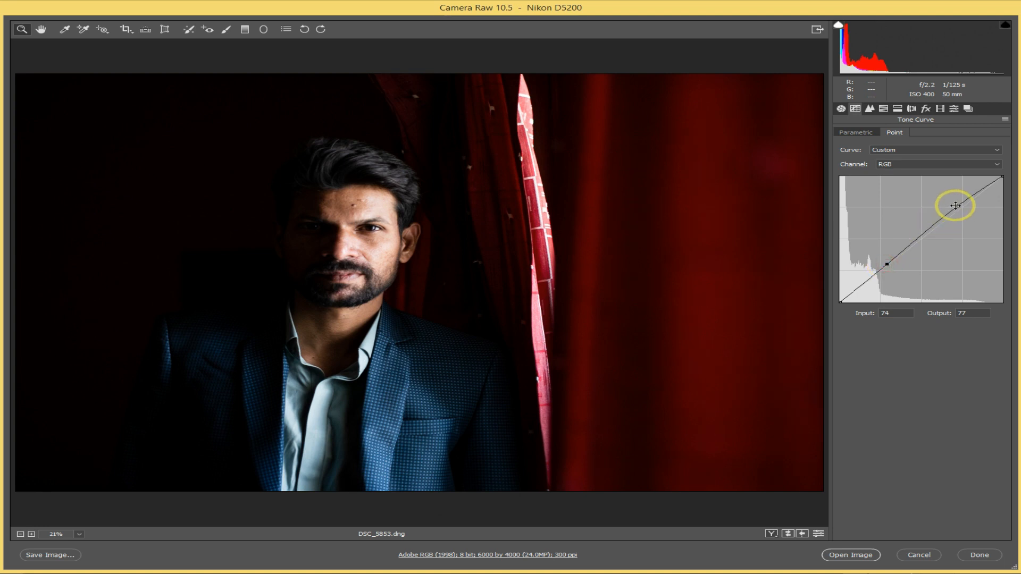
drag(958, 206, 967, 204)
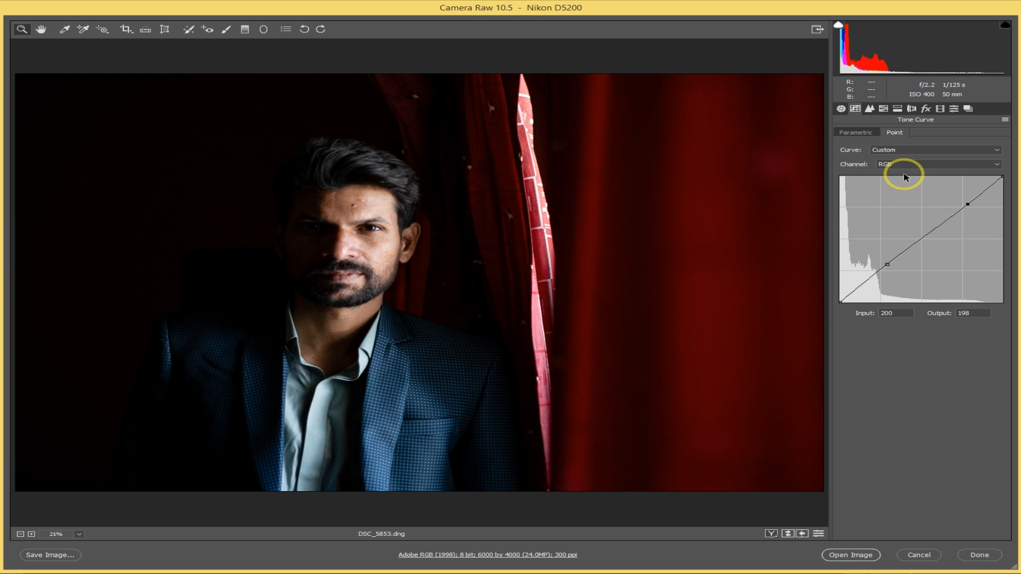
Set the sharpening Amount to 66 with Masking 48, and the Luminance noise reduction to 25.
click(869, 113)
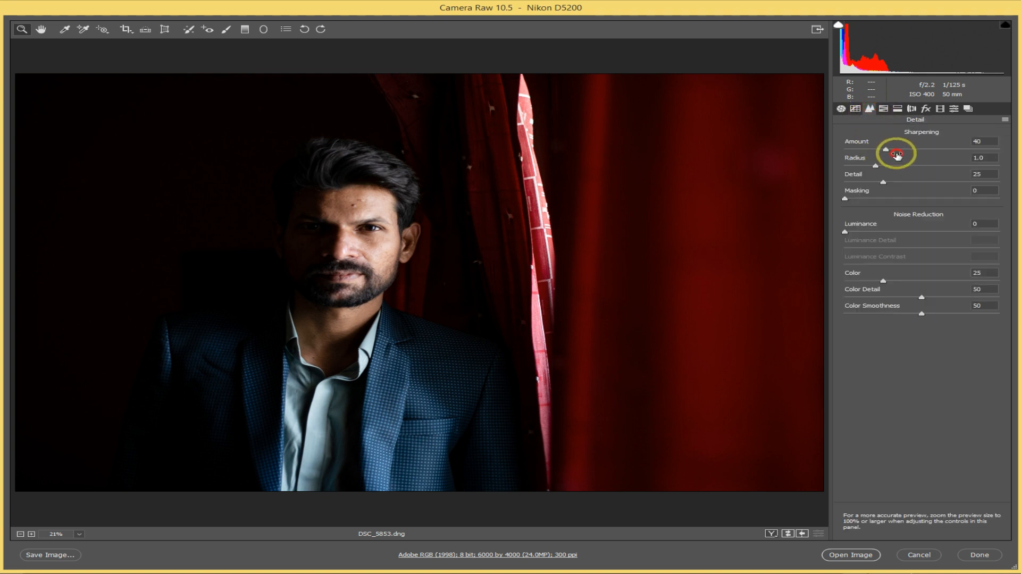
drag(885, 150, 913, 152)
drag(846, 199, 921, 201)
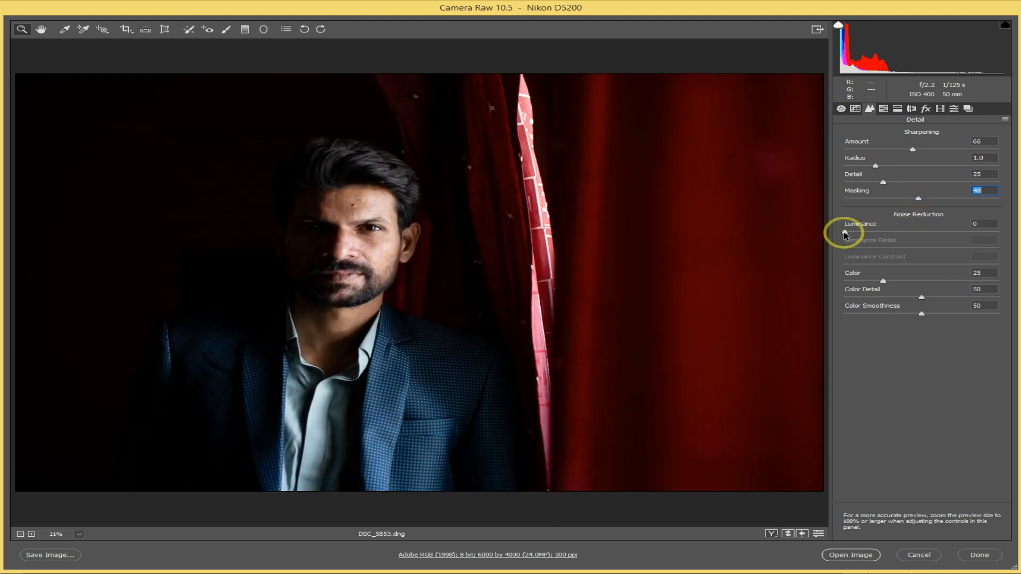
drag(846, 232, 884, 236)
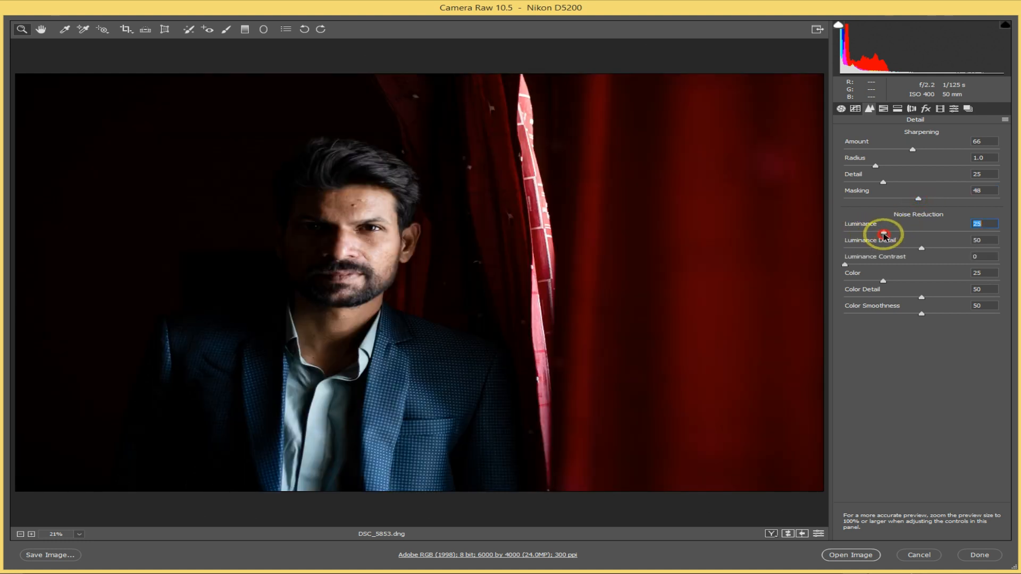
Adjust the HSL luminance to Reds +10, Oranges +9 and Yellows -10.
click(883, 108)
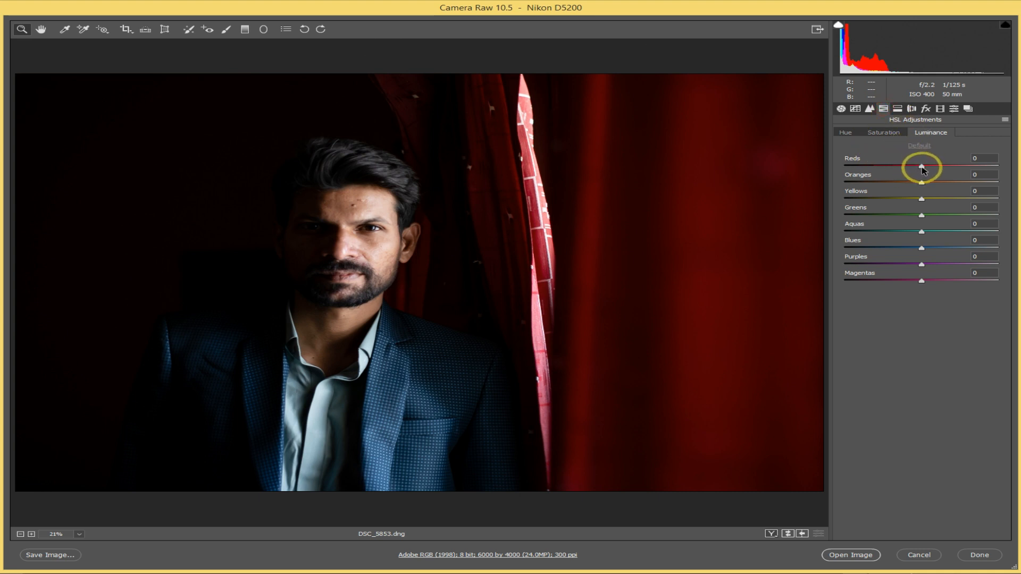
drag(923, 170, 912, 202)
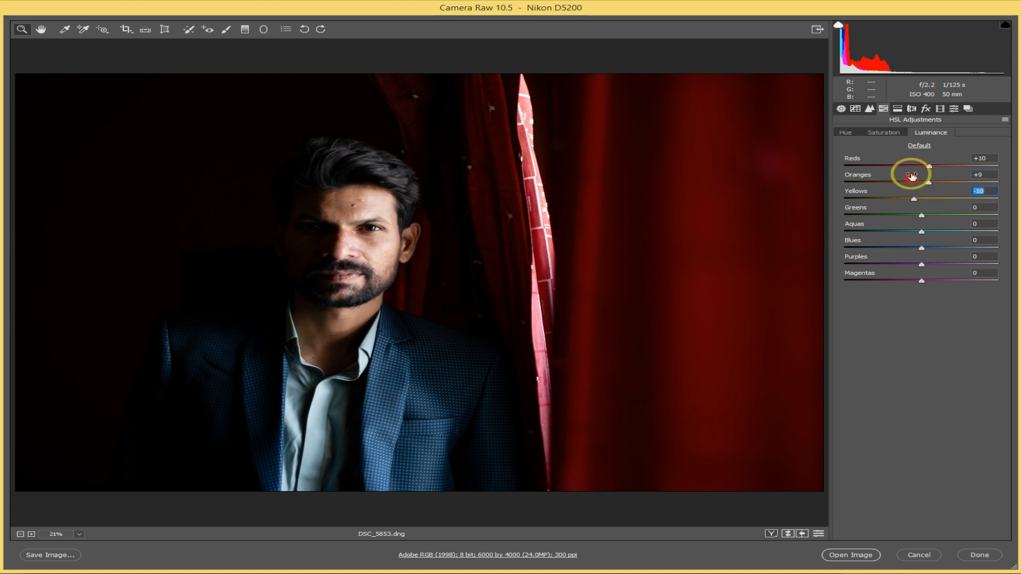
Apply split toning with highlights at Hue 32, Saturation 13 and shadows at Hue 221, Saturation 11.
click(896, 110)
drag(845, 149, 862, 165)
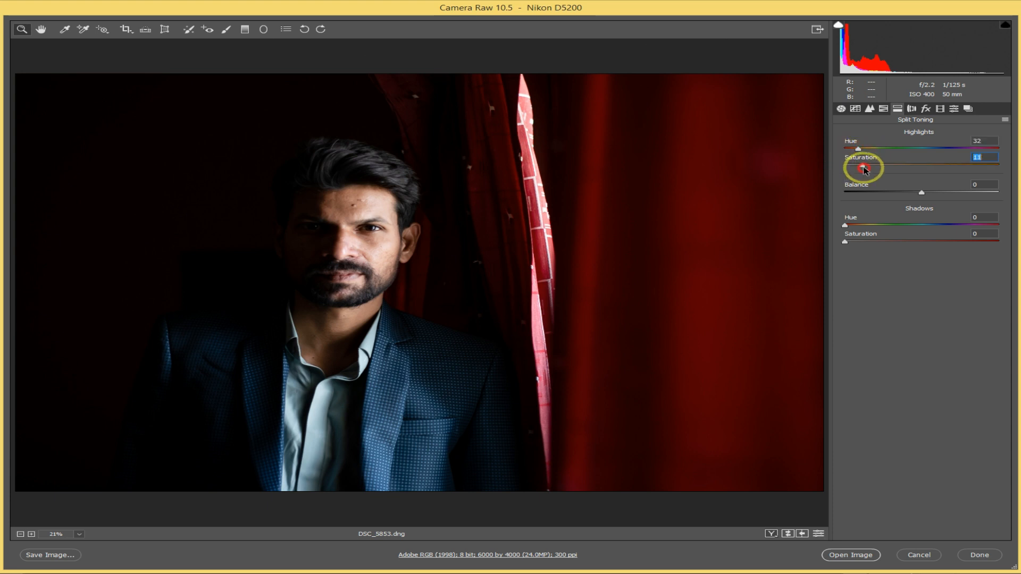
drag(844, 226, 941, 229)
drag(845, 242, 862, 244)
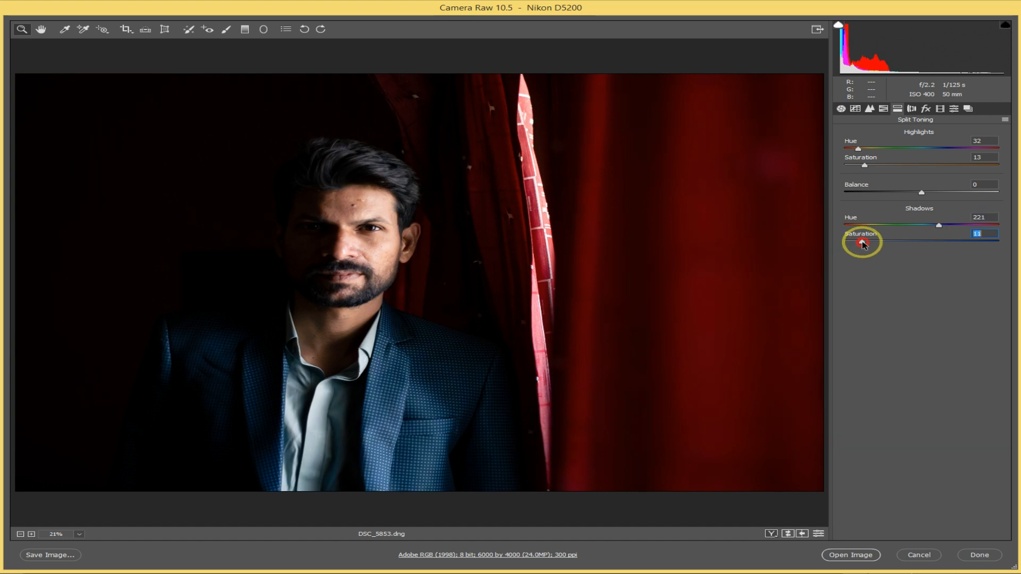
Turn on chromatic aberration removal and profile corrections for the lens.
click(911, 109)
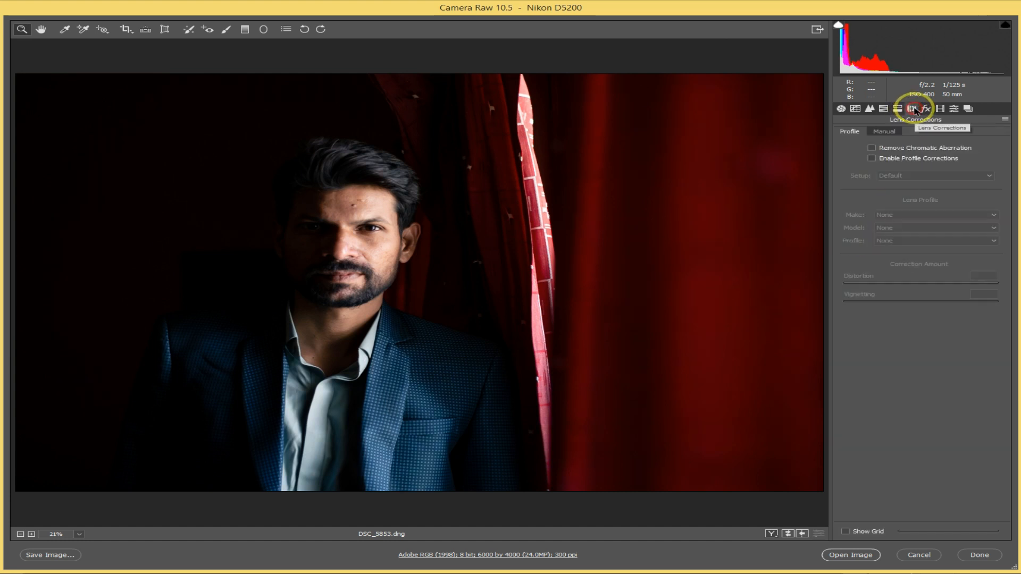
click(892, 149)
click(887, 159)
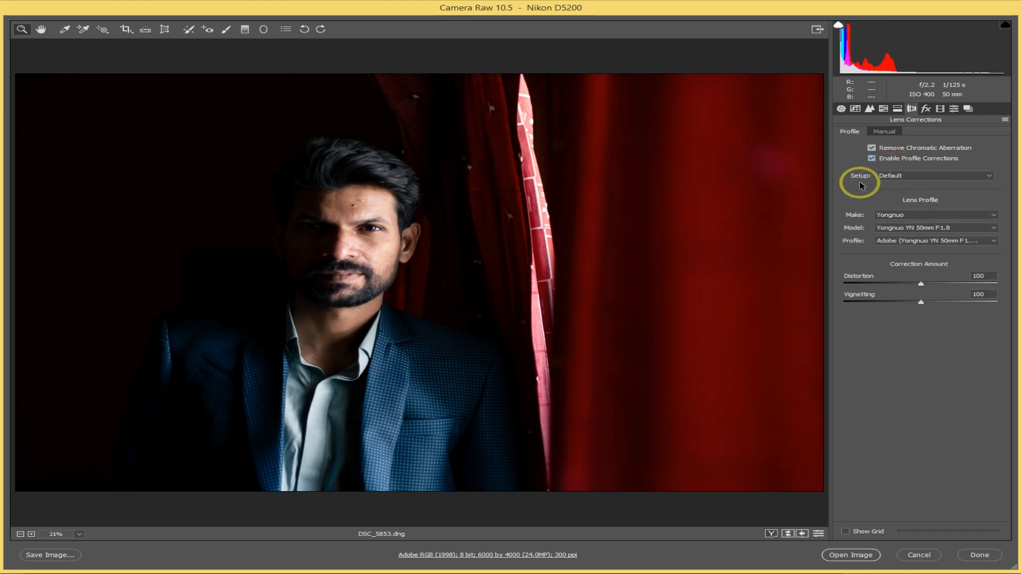
Set the post-crop vignetting Amount to -8 and open the developed image in Photoshop.
click(927, 109)
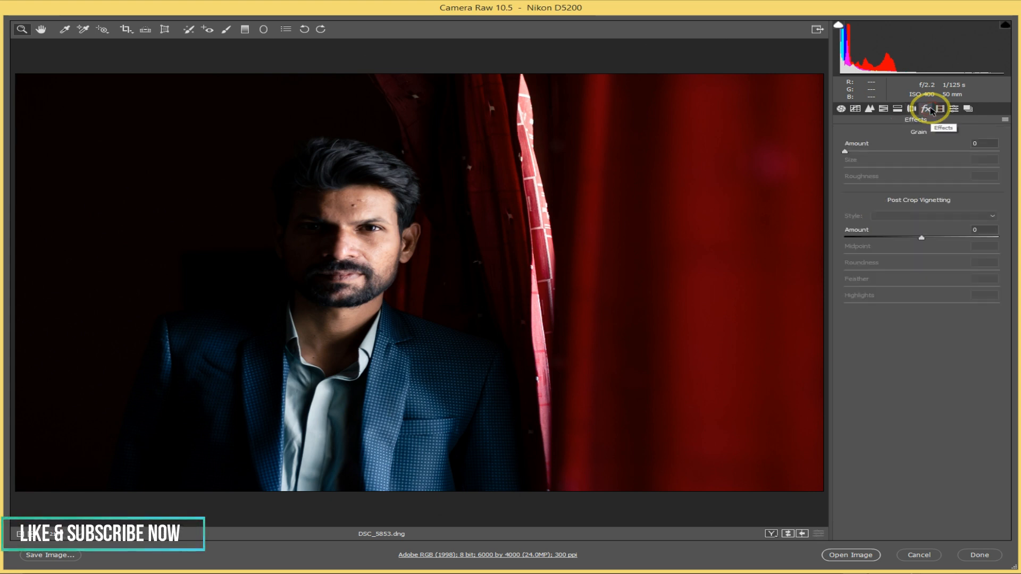
drag(921, 239, 915, 238)
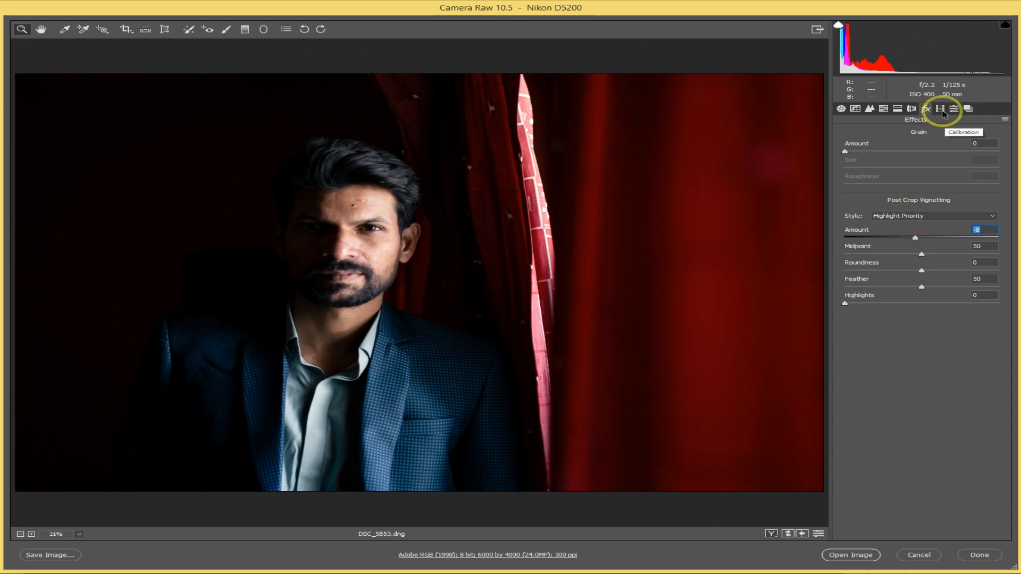
click(859, 554)
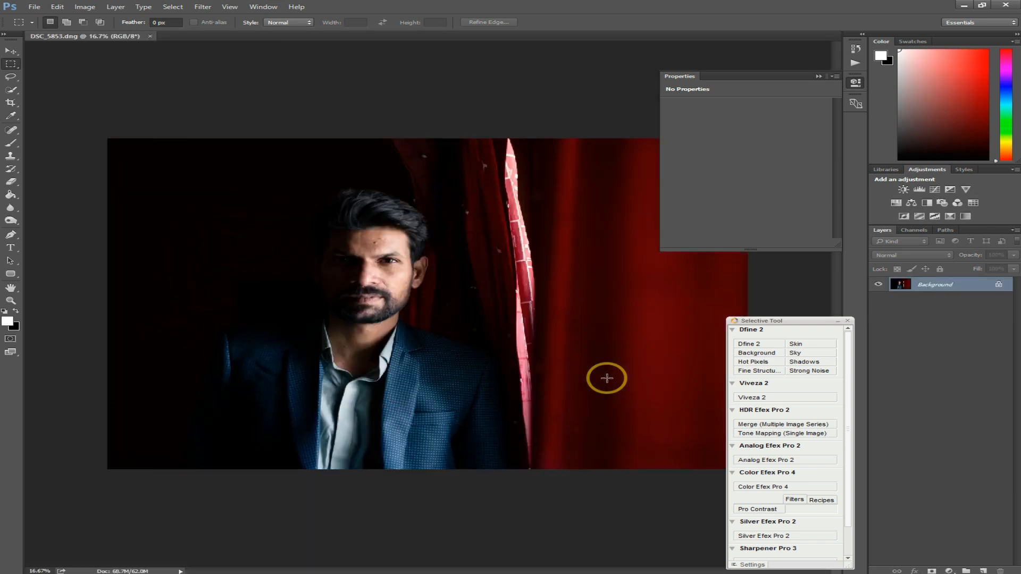
Add a Levels adjustment layer with the black input level at 3 and midtones at 1.00, and preview the image with and without it.
click(854, 82)
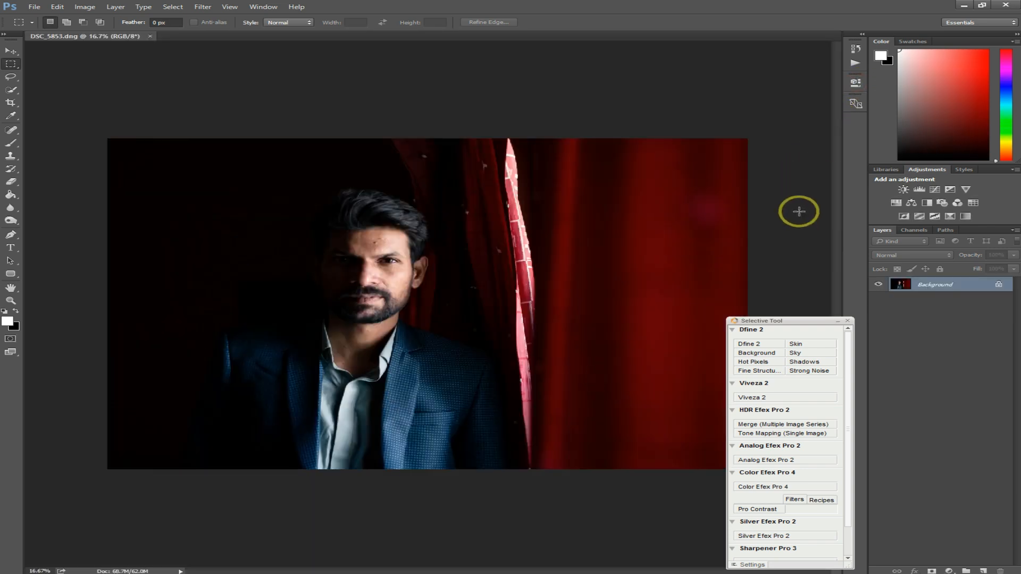
key(z)
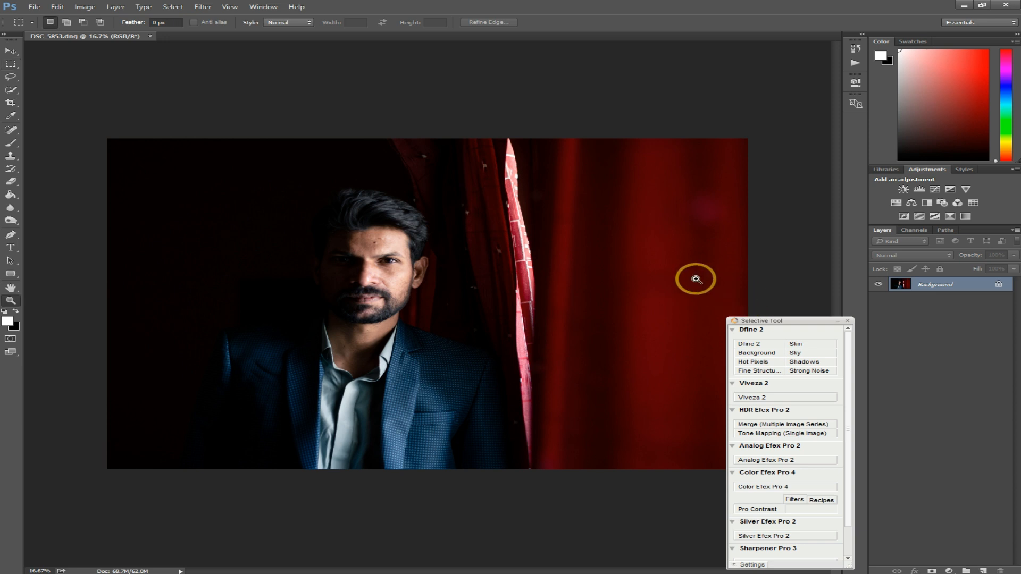
key(ctrl+plus)
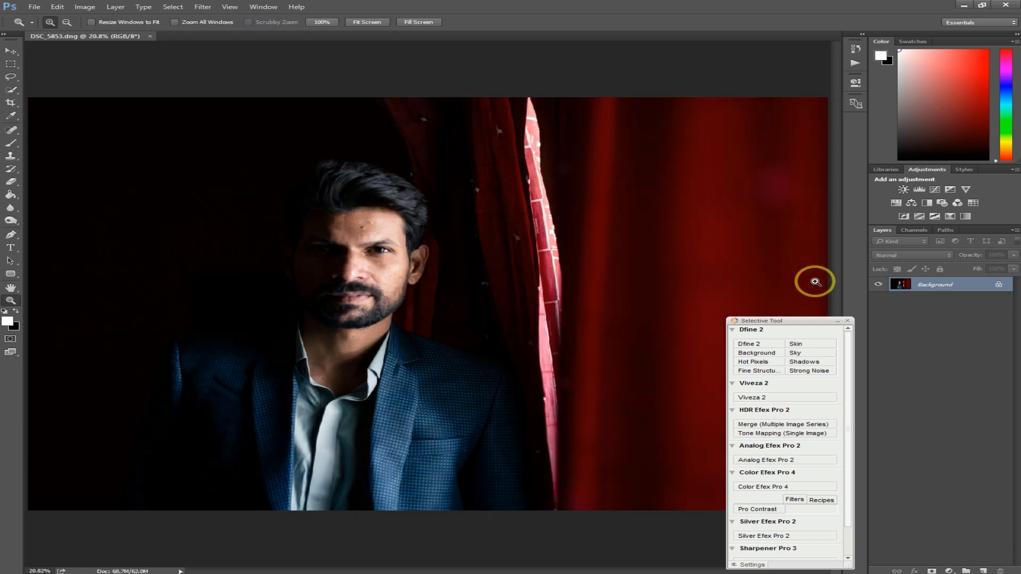
click(917, 190)
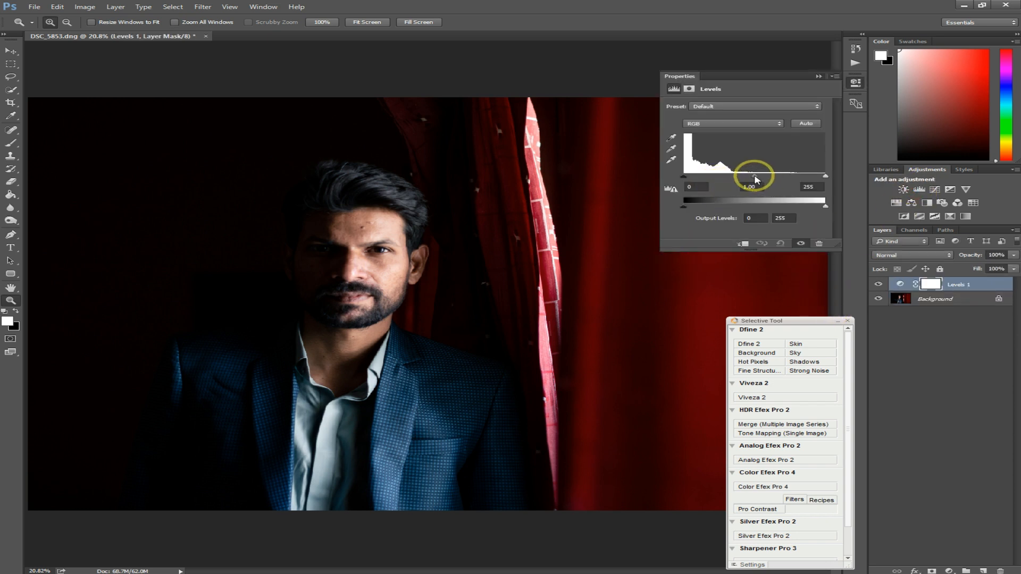
click(756, 176)
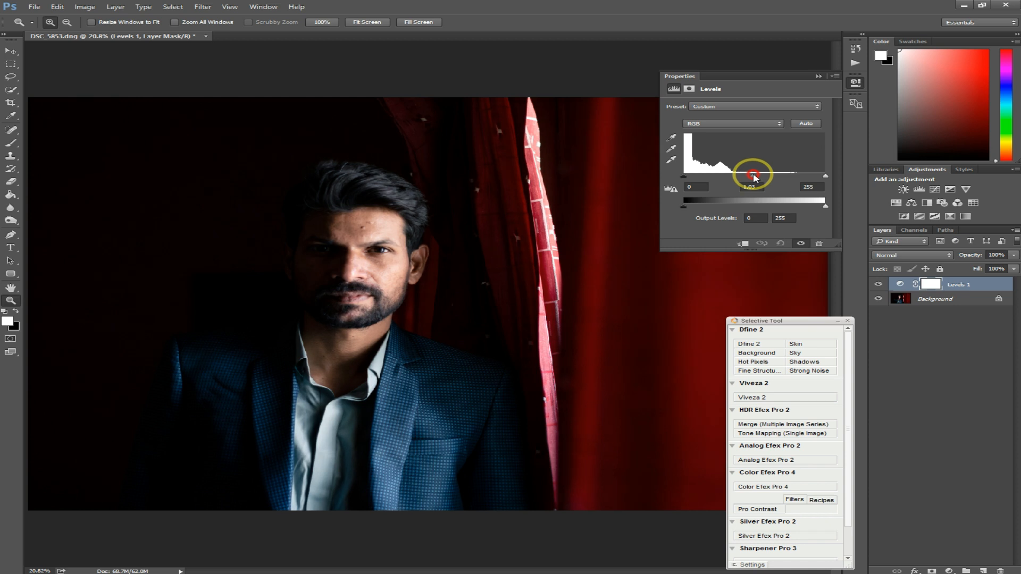
mouse_move(825, 176)
mouse_down()
mouse_move(700, 182)
mouse_move(825, 176)
mouse_up()
drag(687, 177, 688, 178)
drag(753, 176, 756, 180)
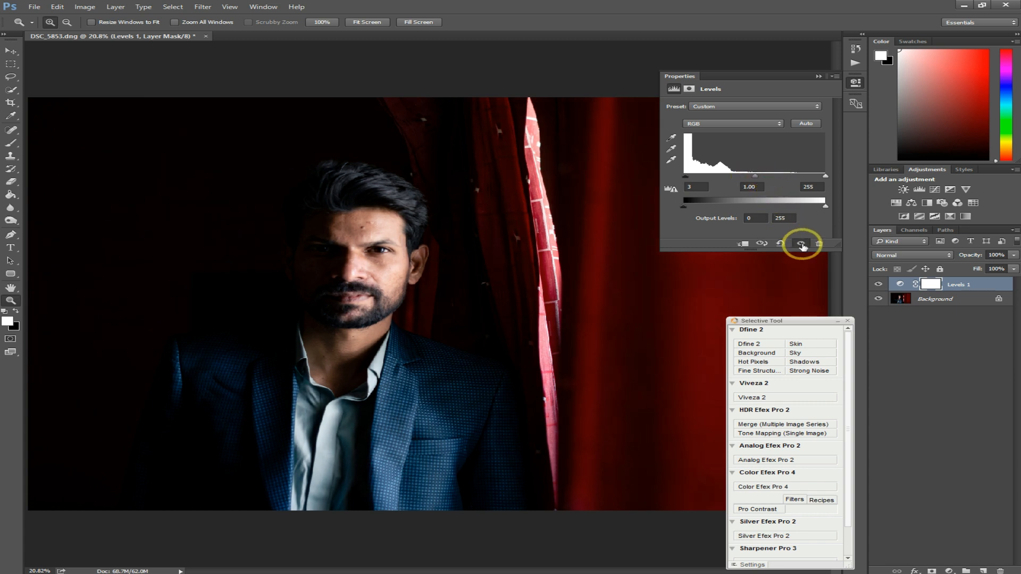
click(801, 243)
click(801, 243)
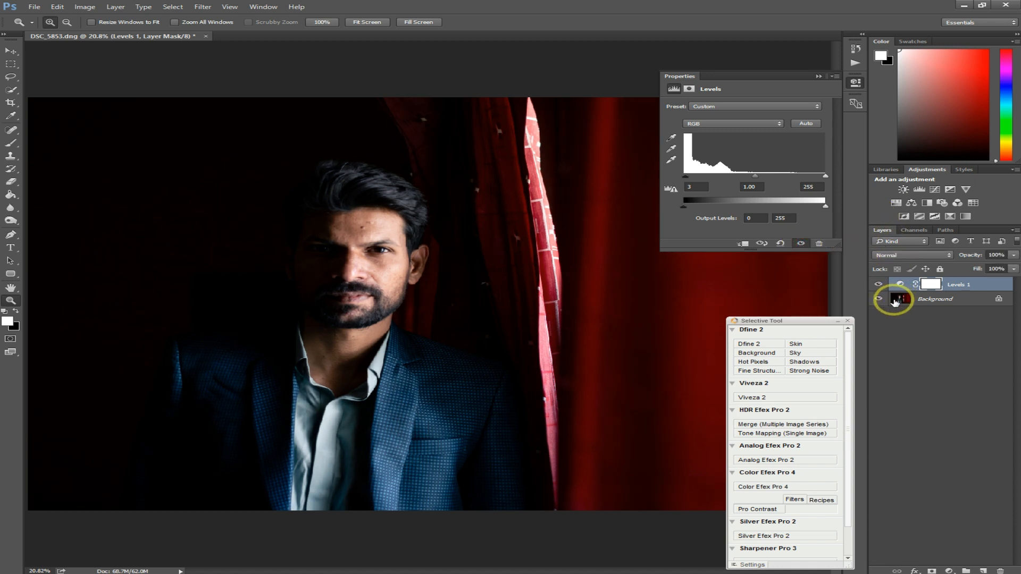
click(855, 83)
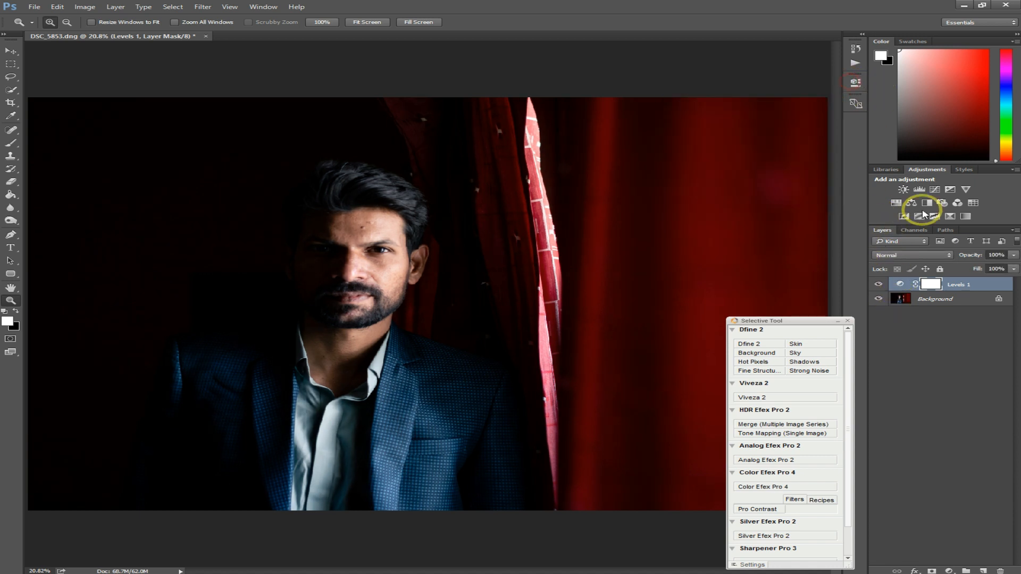
Open the Background layer in Color Efex Pro 4 and apply Pro Contrast with Correct Contrast 7% and Dynamic Contrast 11%.
click(902, 301)
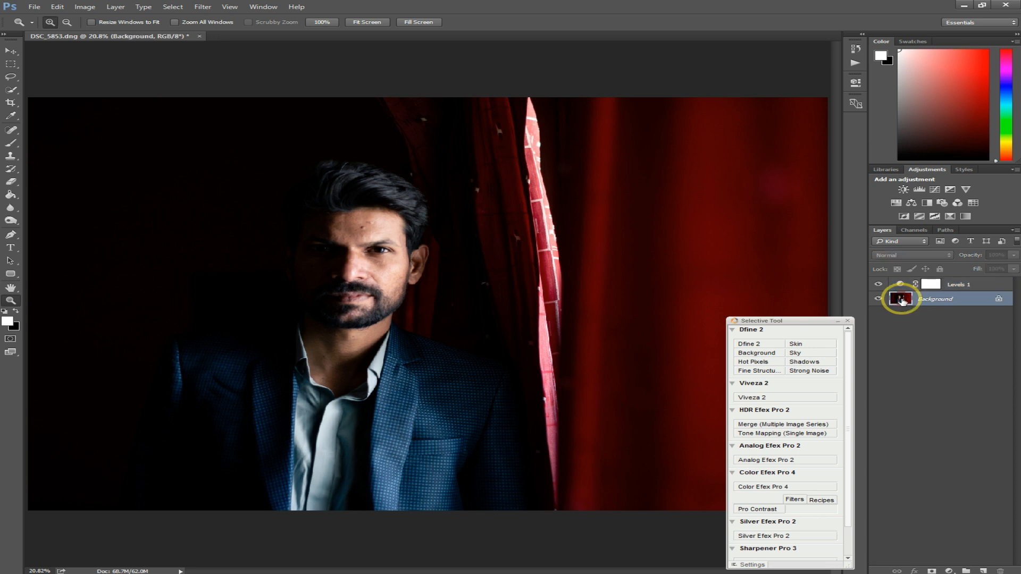
right_click(902, 300)
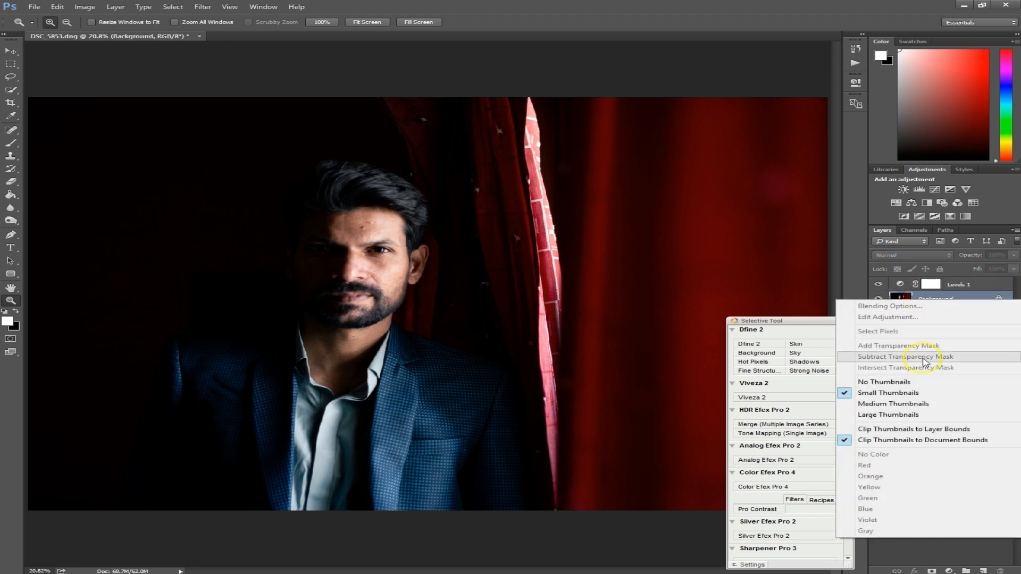
click(900, 297)
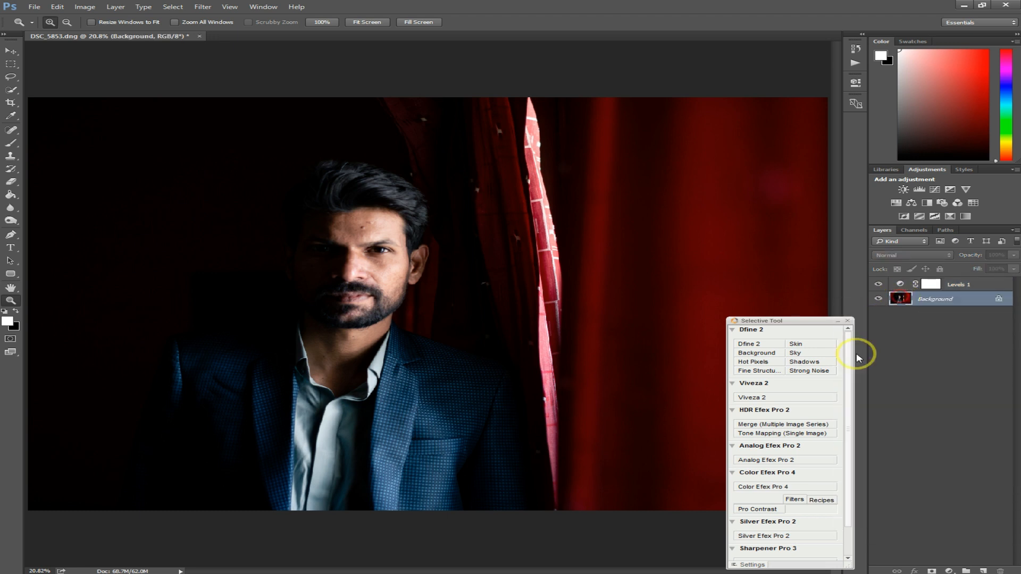
click(759, 488)
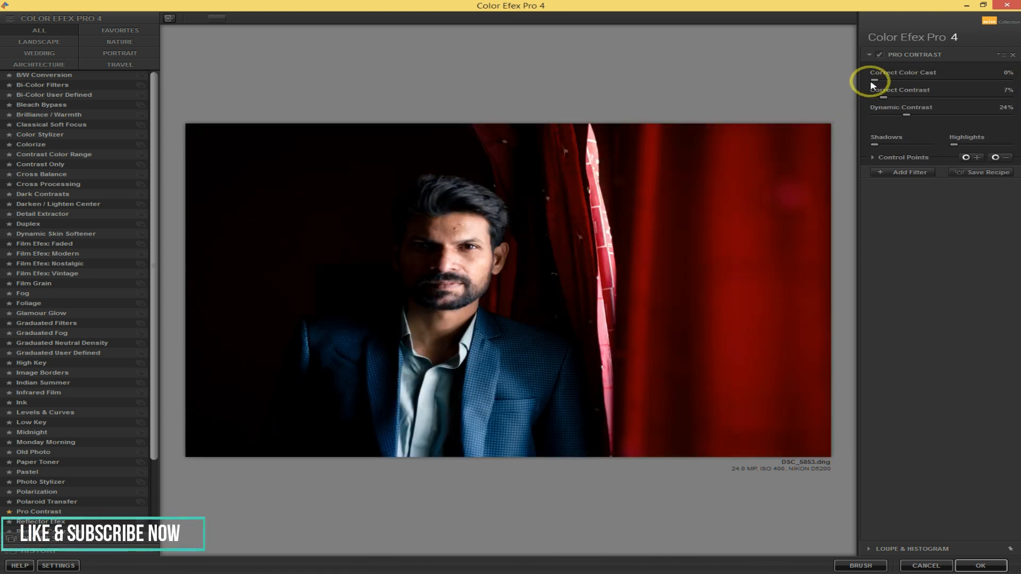
click(879, 54)
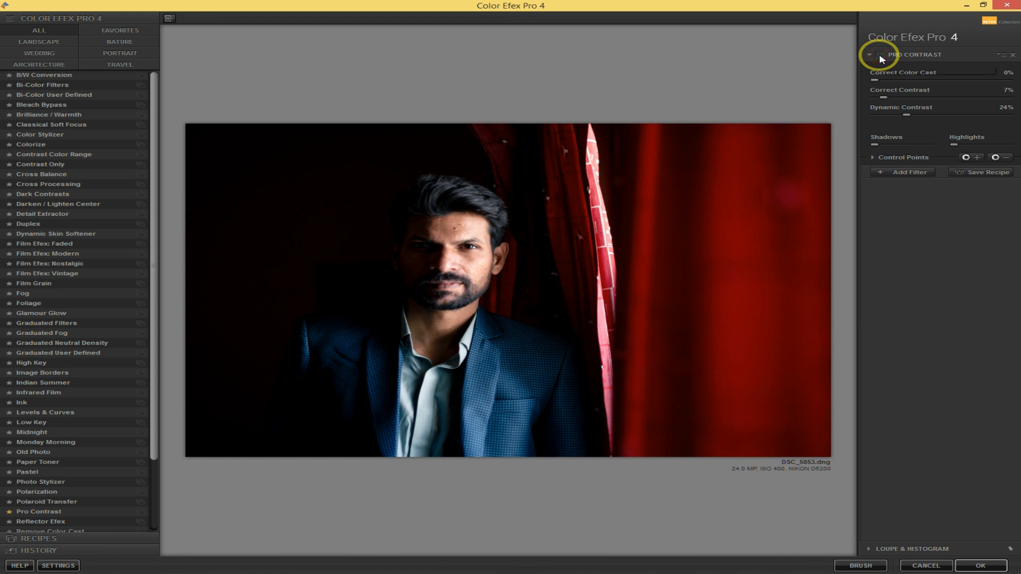
click(879, 54)
Add a Darken / Lighten Center filter and place its center on the man's face.
click(904, 173)
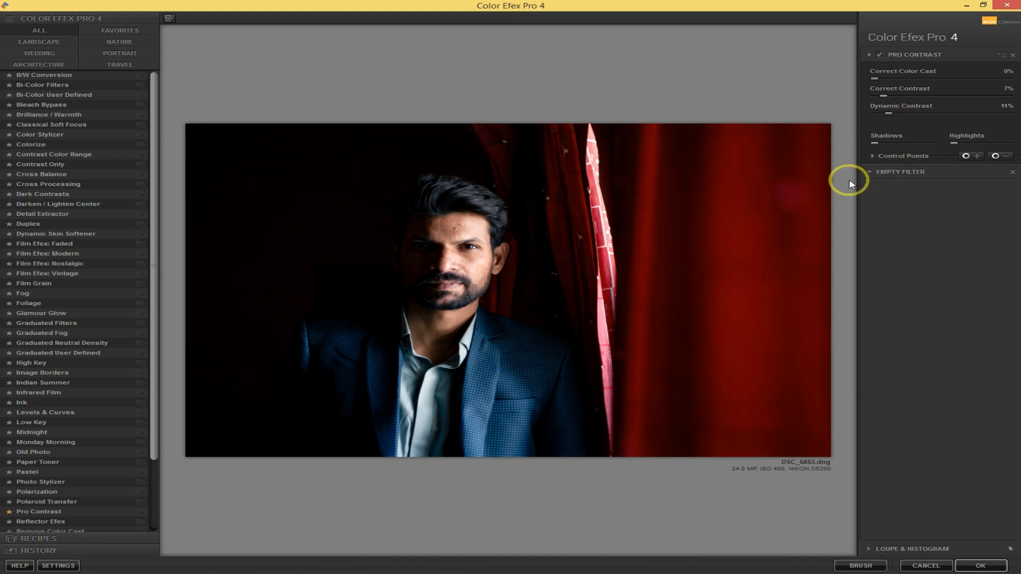
click(67, 205)
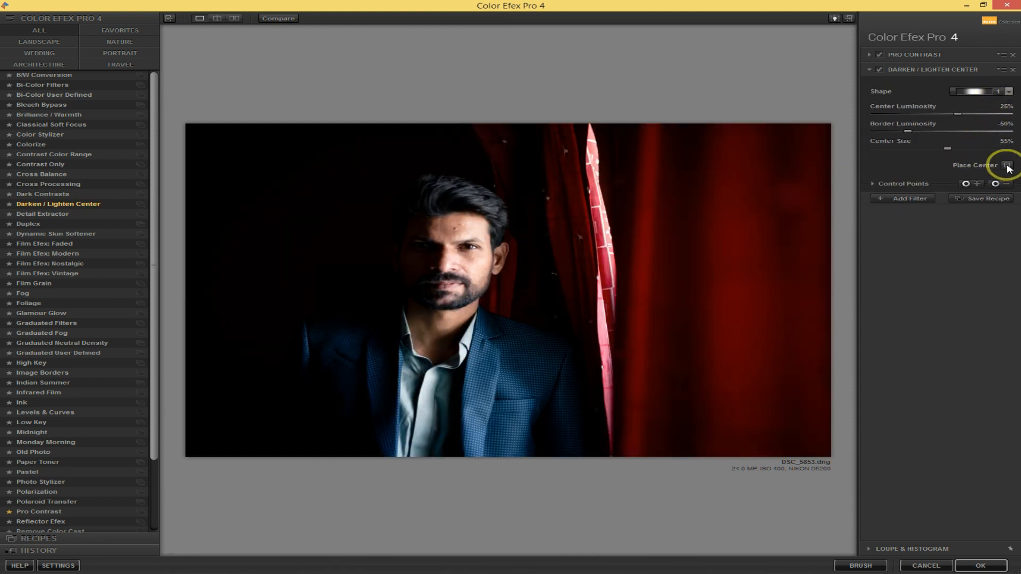
click(1007, 166)
click(439, 253)
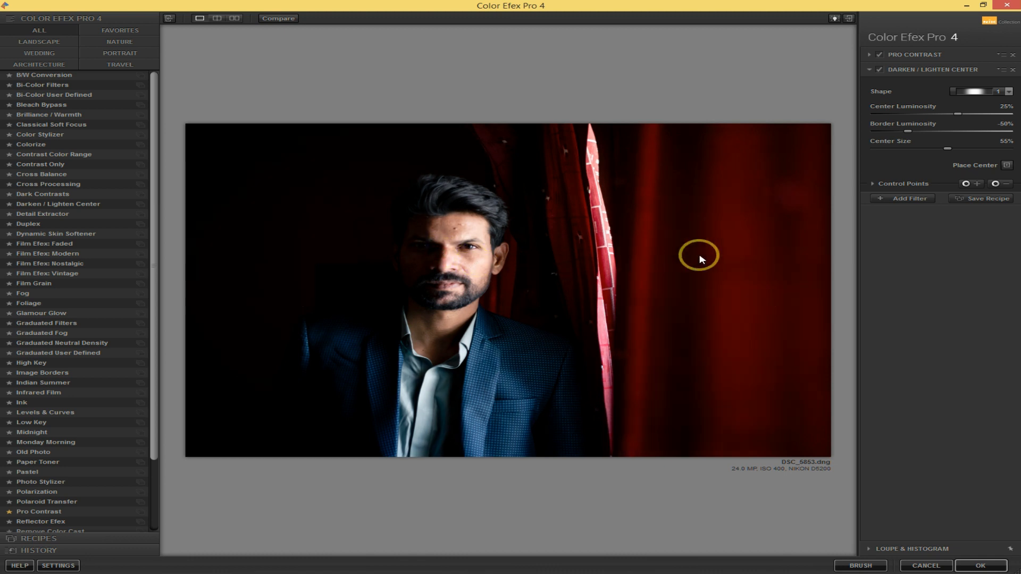
Set the filter's Center Luminosity to 16% and compare the result with the original image.
click(954, 113)
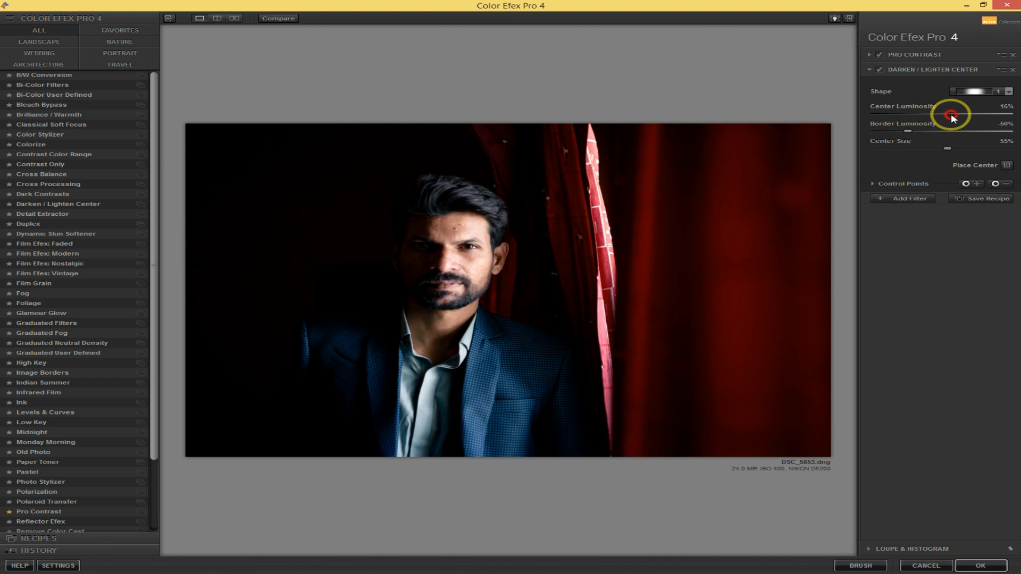
click(278, 18)
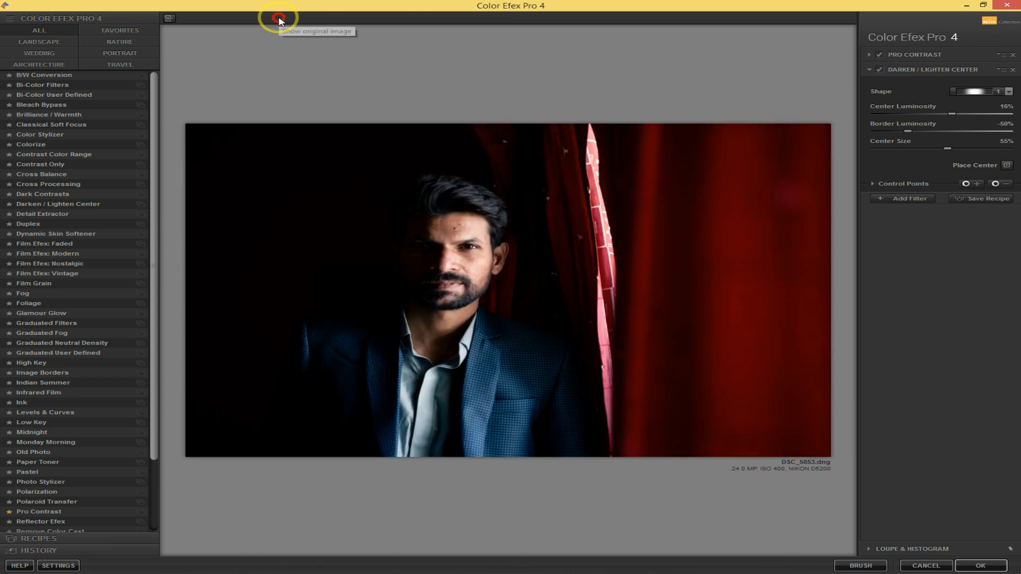
click(278, 18)
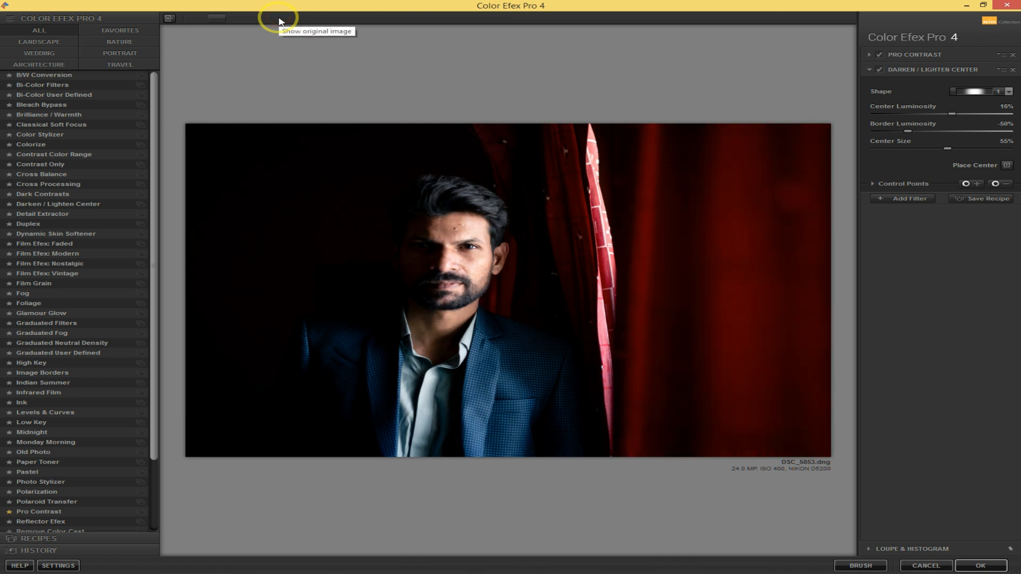
Lower the Darken / Lighten Center filter's Center Luminosity to 12% and apply the filters to the photo.
click(951, 115)
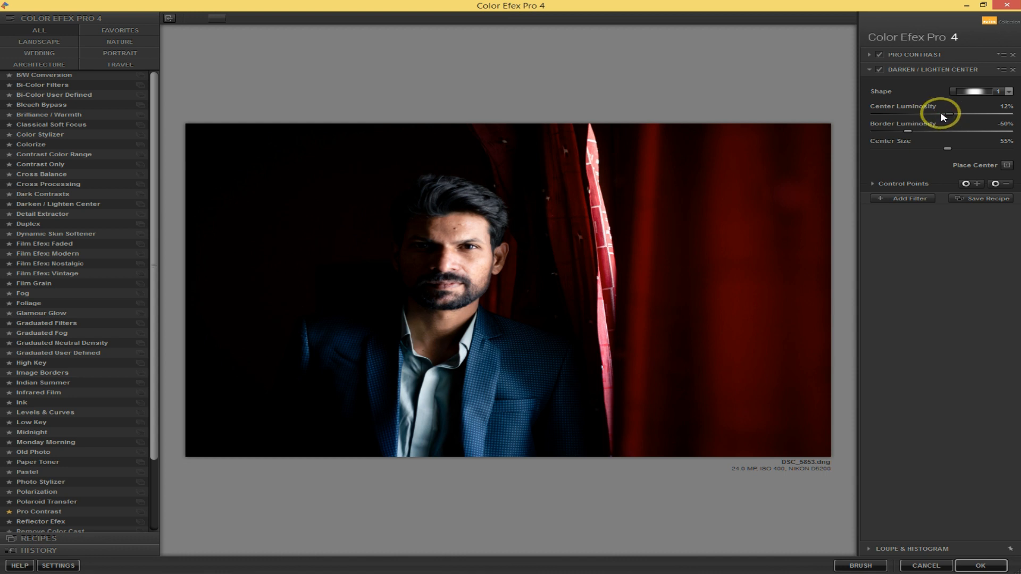
click(980, 567)
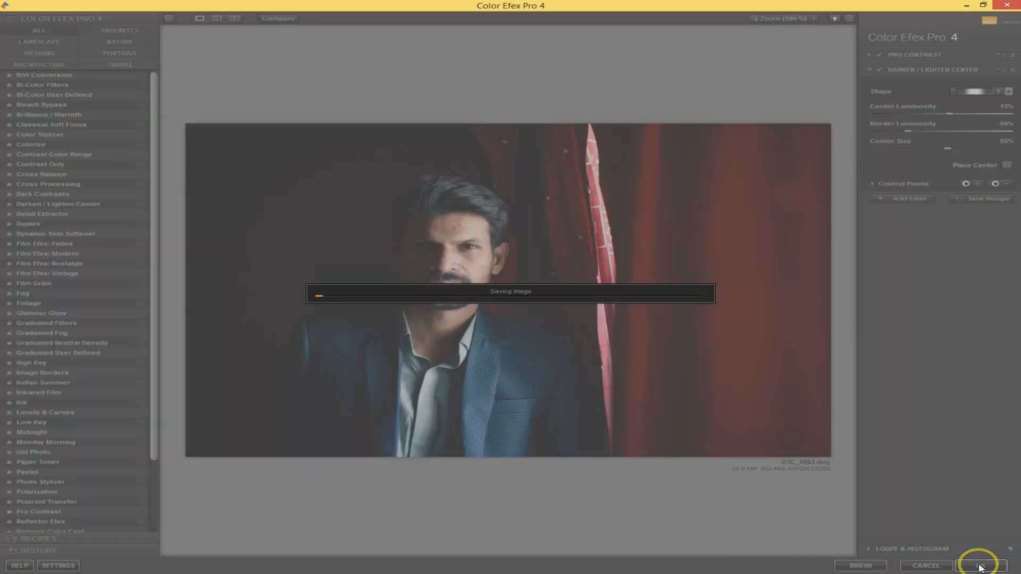
click(992, 567)
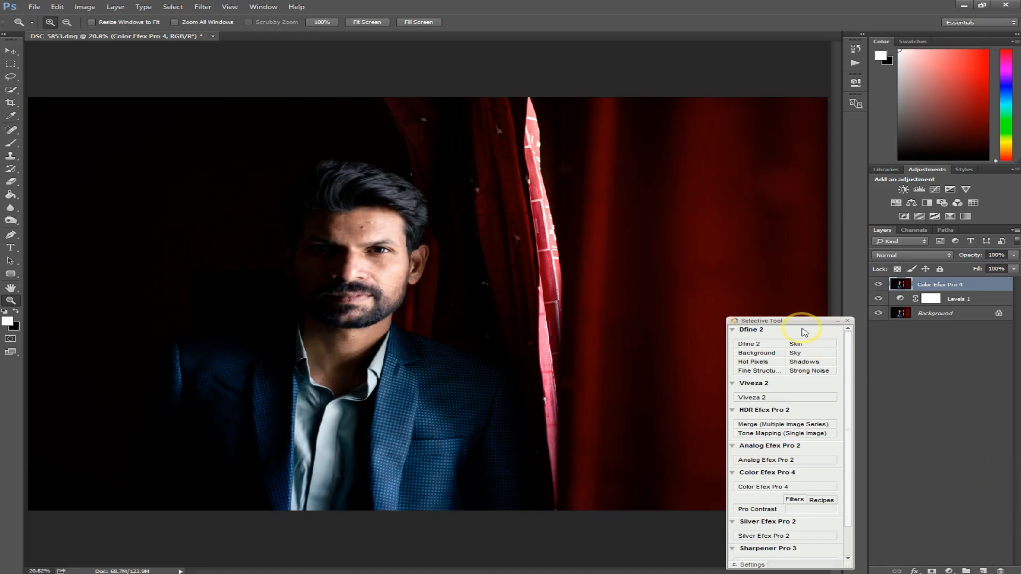
Reduce the Clone Stamp brush to 46 px for the forehead and add an empty layer above the Color Efex Pro 4 layer.
click(362, 231)
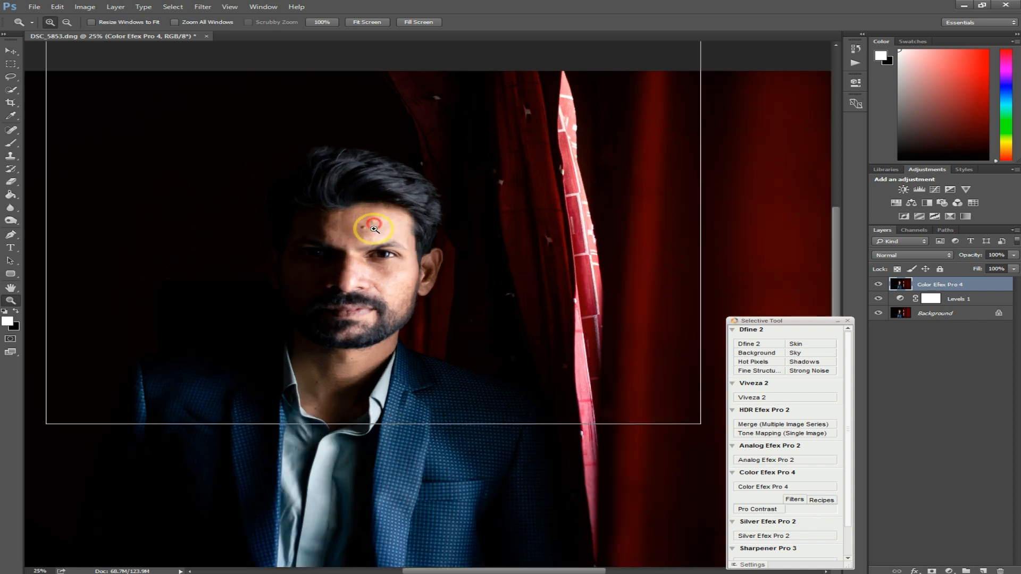
click(372, 230)
click(374, 232)
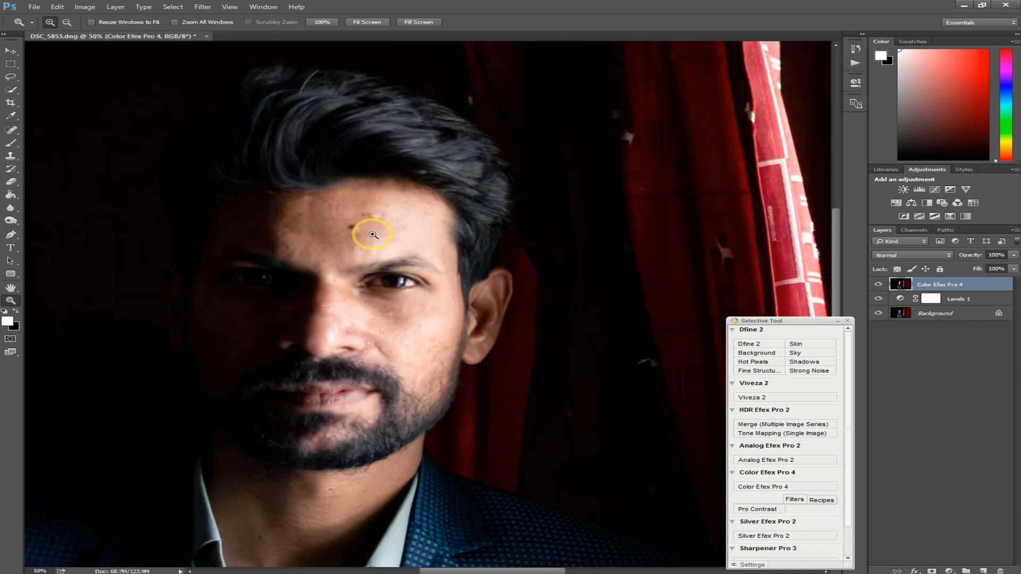
key(j)
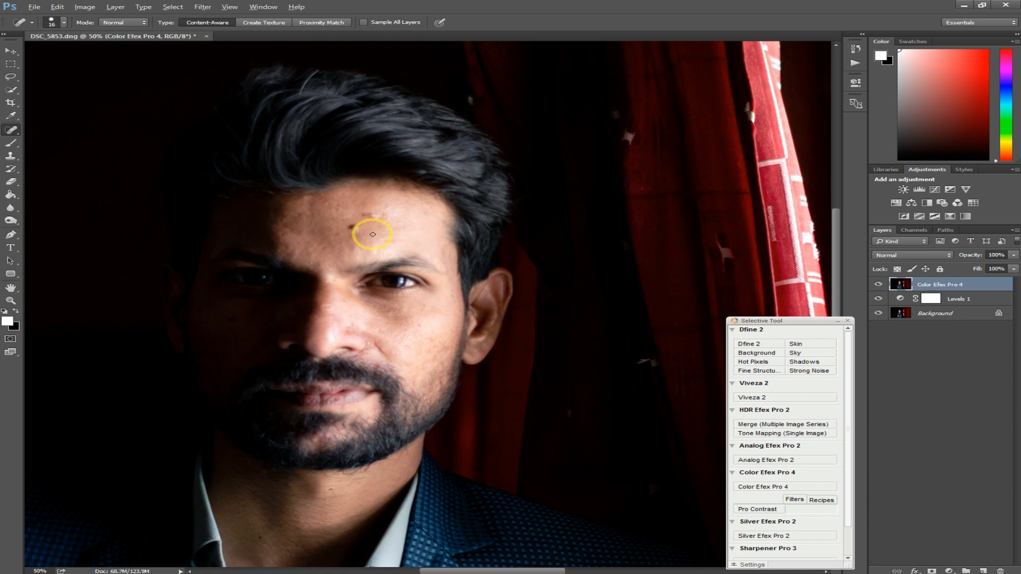
key(s)
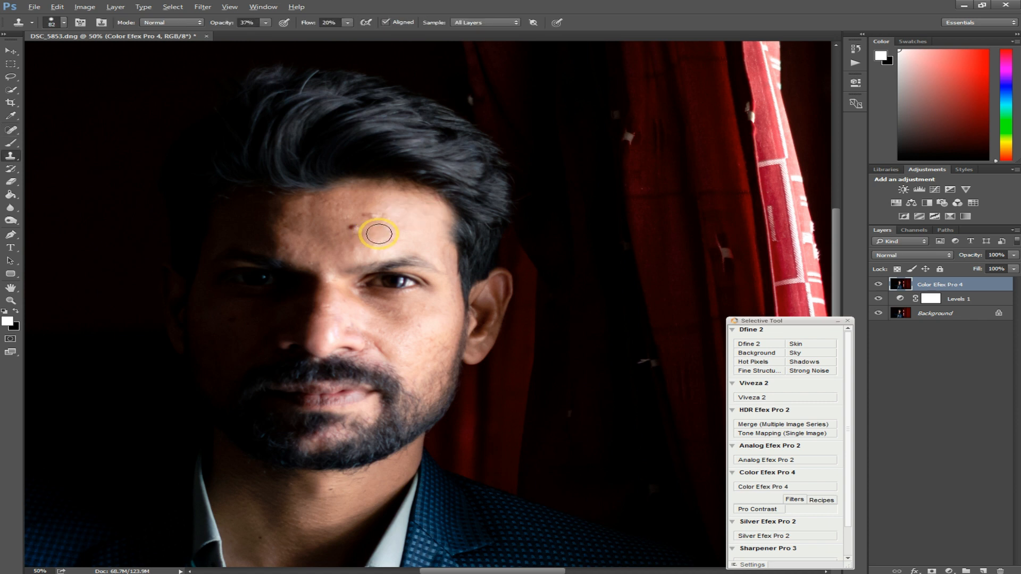
alt+drag(379, 234, 372, 234)
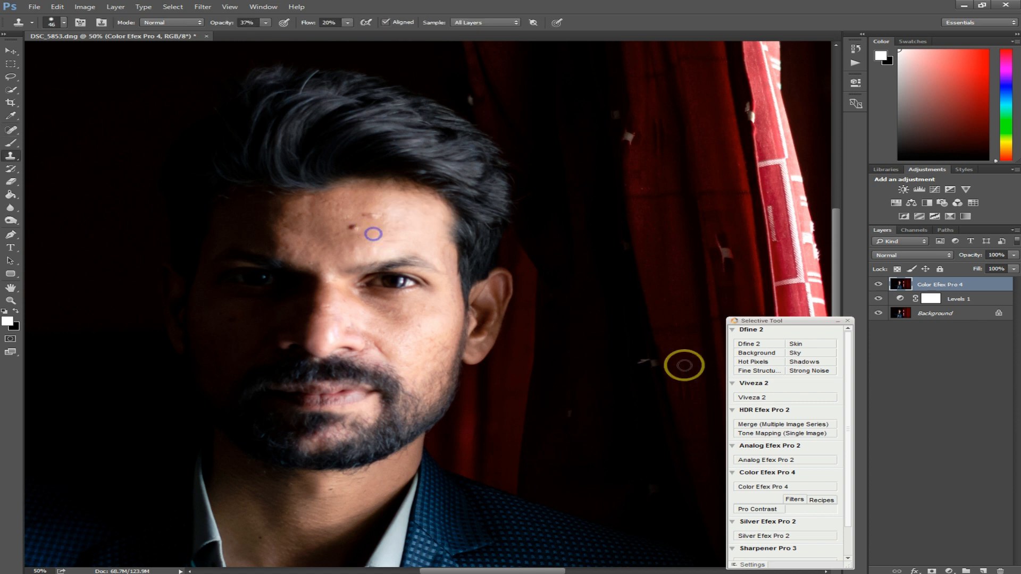
click(981, 570)
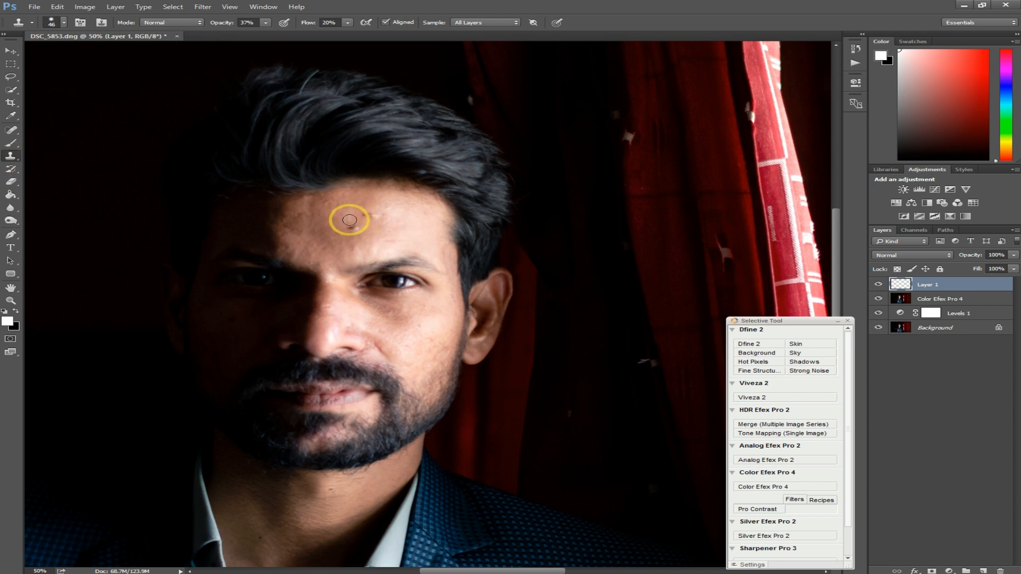
Configure the Clone Stamp with a 26 px brush, Current & Below sampling, 100% flow and 100% opacity.
alt+drag(350, 218, 346, 223)
click(350, 225)
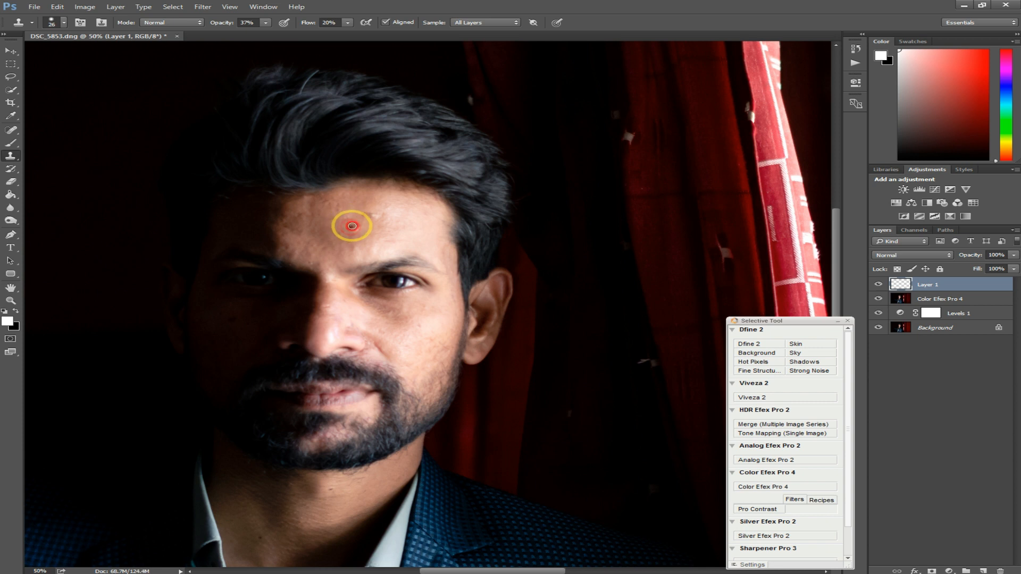
click(469, 23)
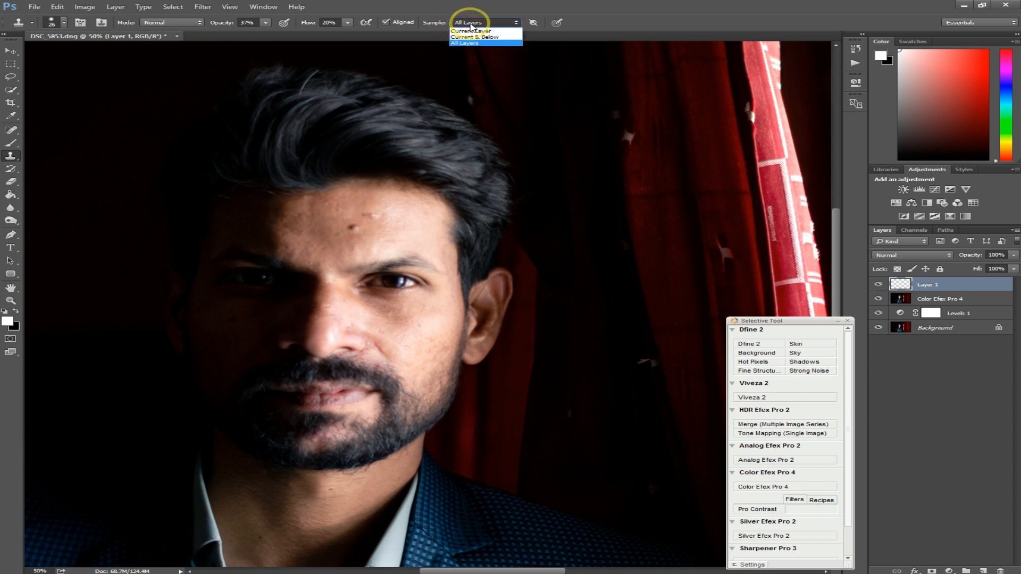
click(470, 36)
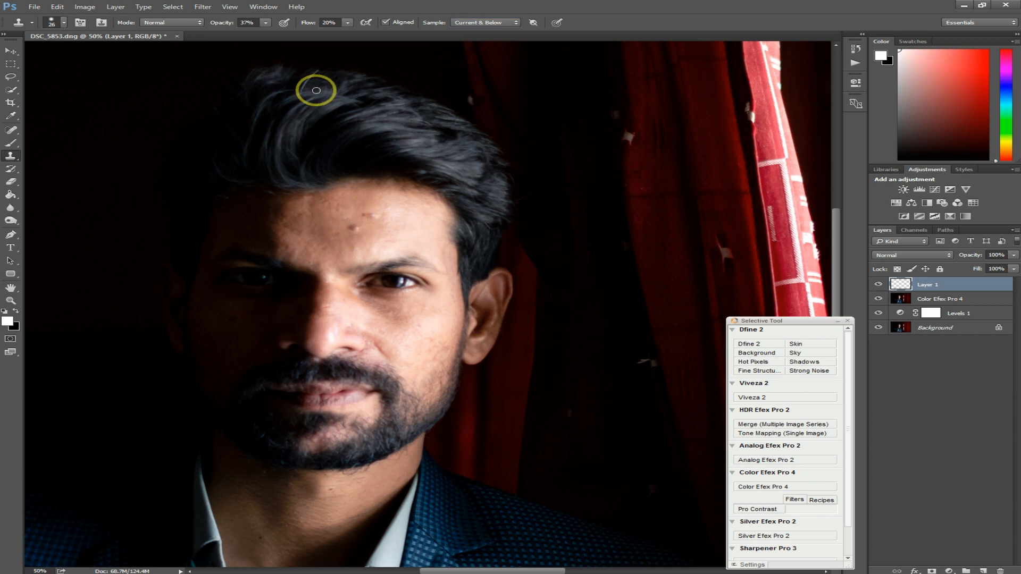
click(347, 22)
drag(354, 36, 407, 34)
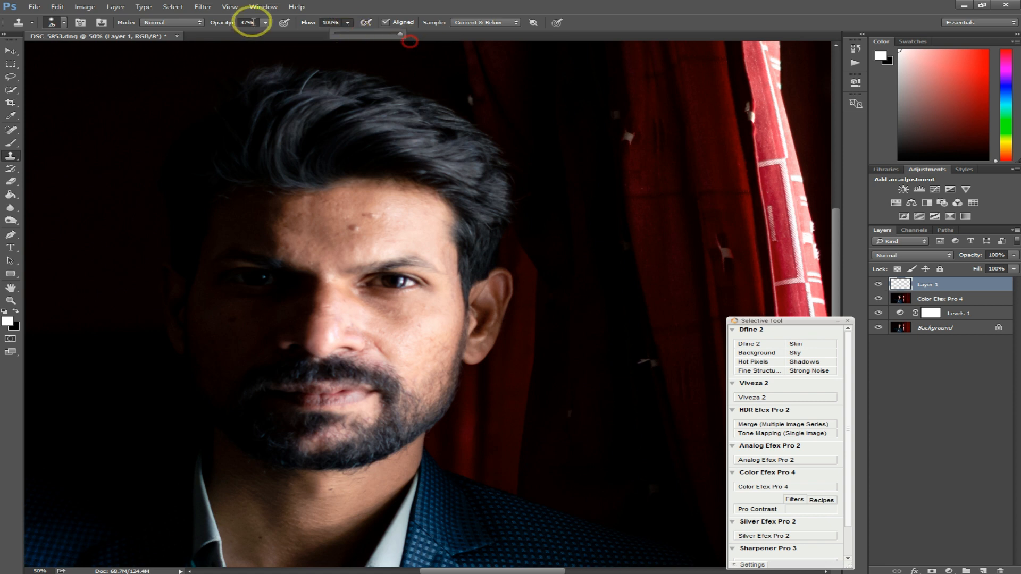
click(265, 22)
drag(265, 33, 367, 5)
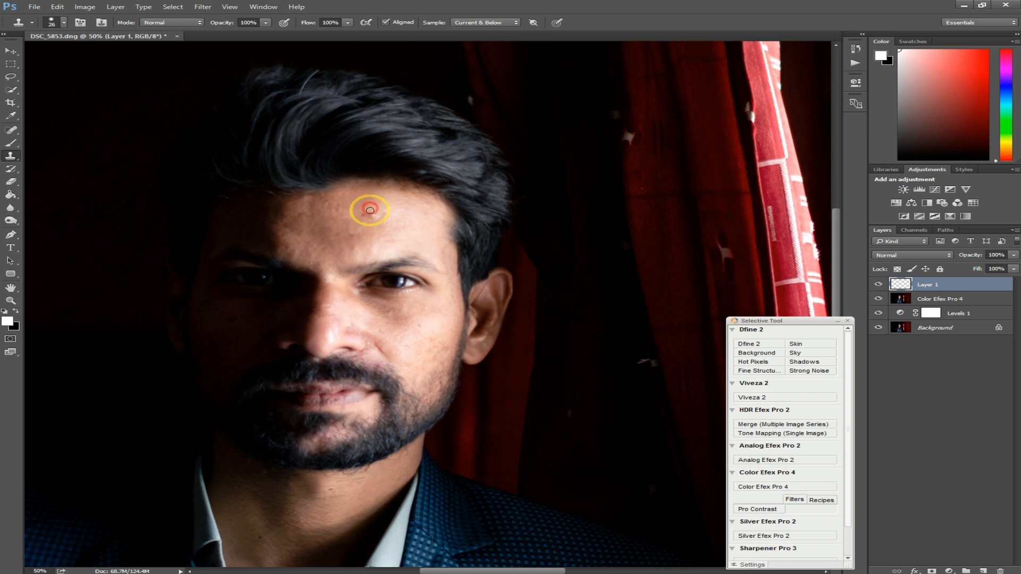
Clone clean skin over the dark spot and blemishes on the man's forehead.
click(367, 214)
click(367, 210)
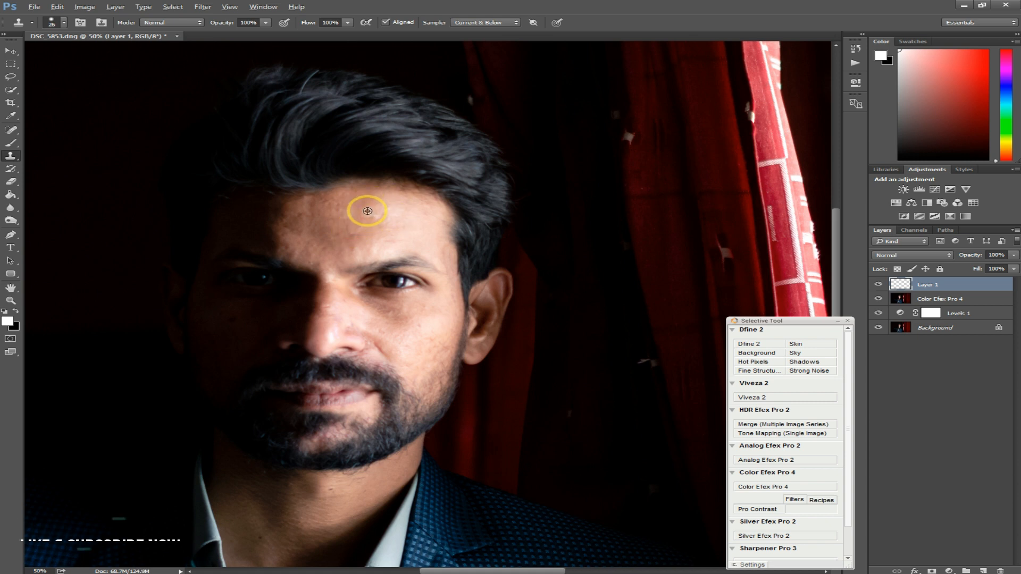
click(369, 212)
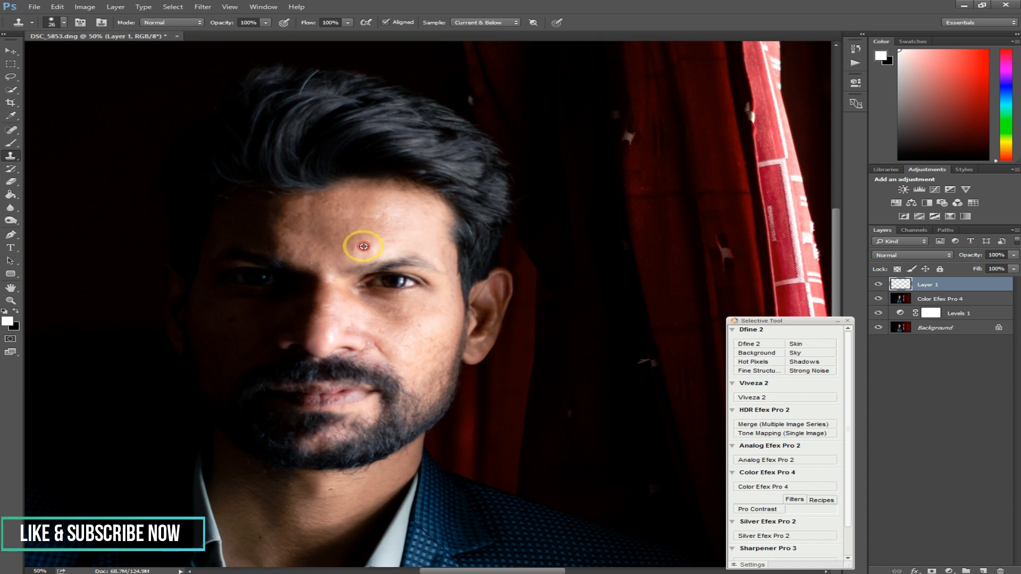
click(338, 205)
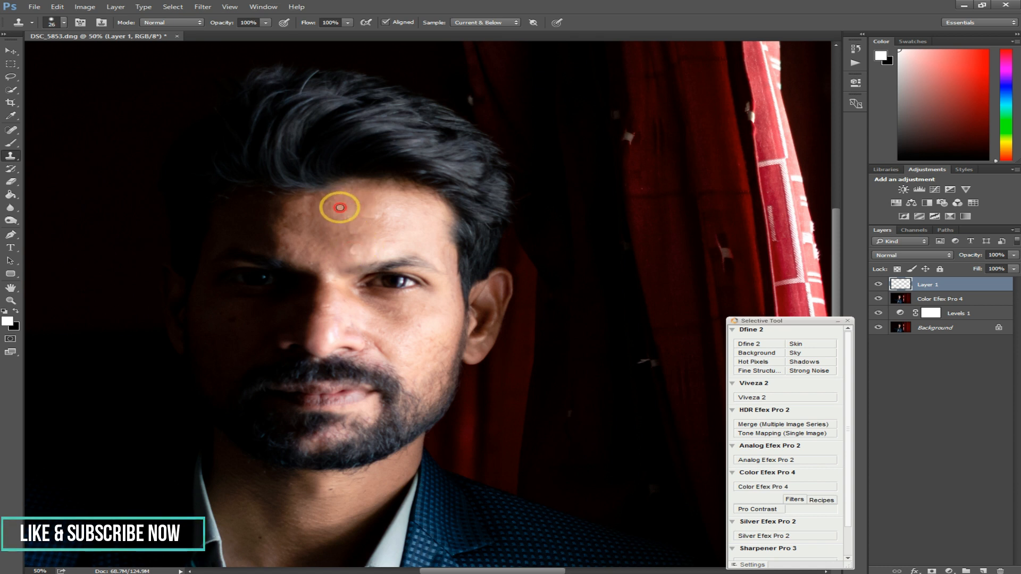
click(350, 242)
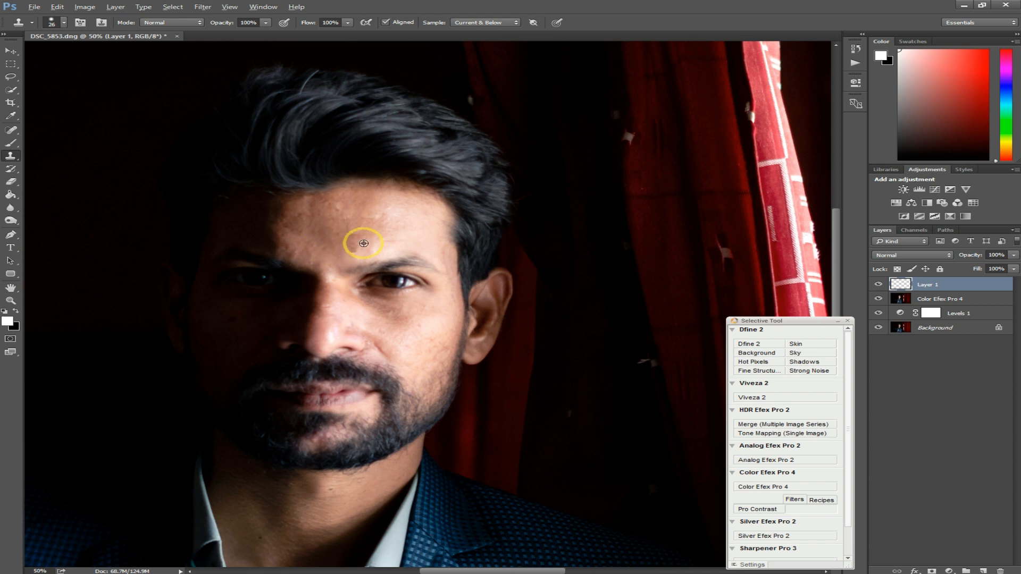
click(348, 248)
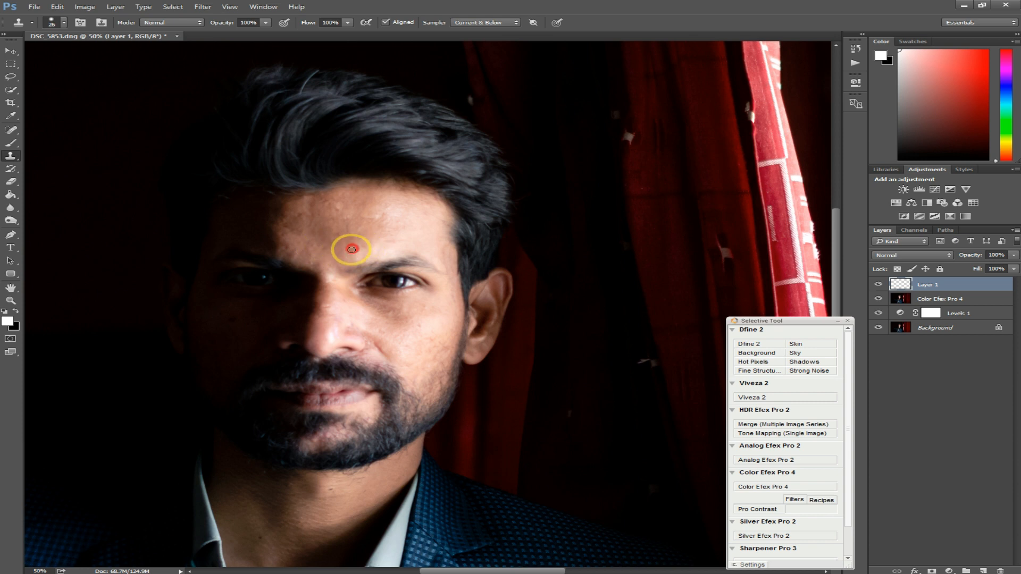
click(352, 250)
click(353, 248)
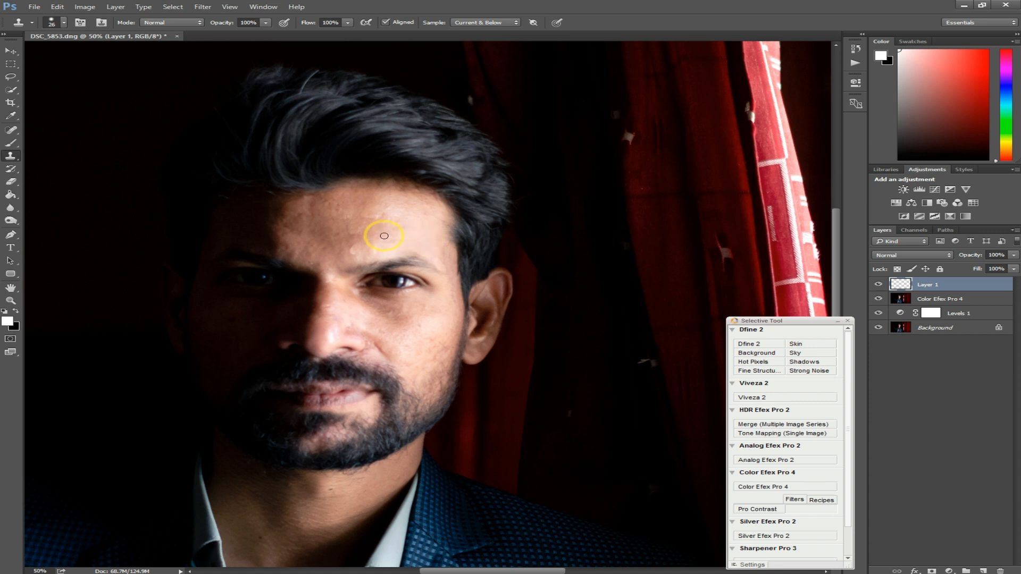
Set the Clone Stamp to 50% flow and 40% opacity and blend the skin just above the brow with nearby skin.
drag(347, 24, 315, 30)
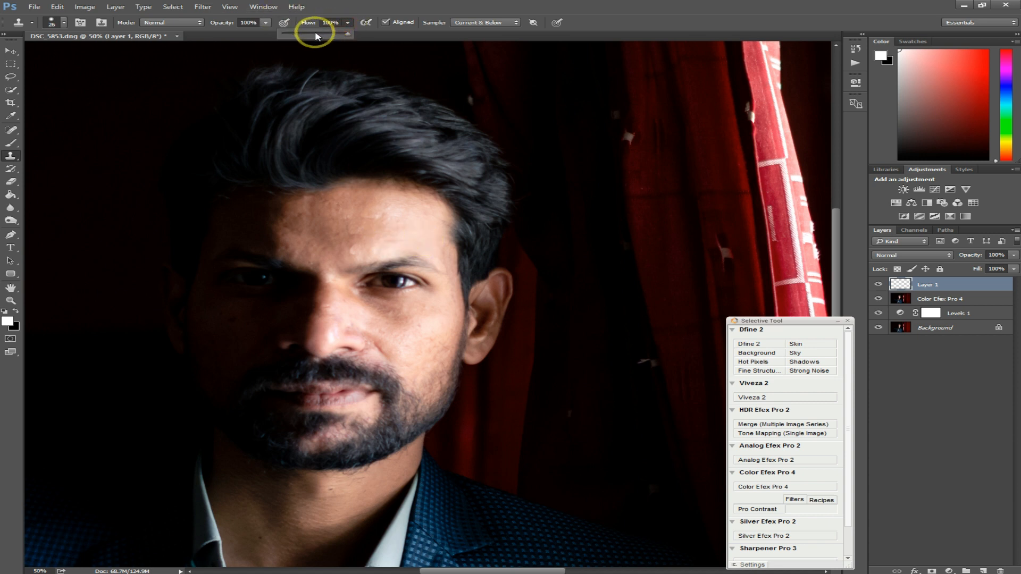
click(265, 24)
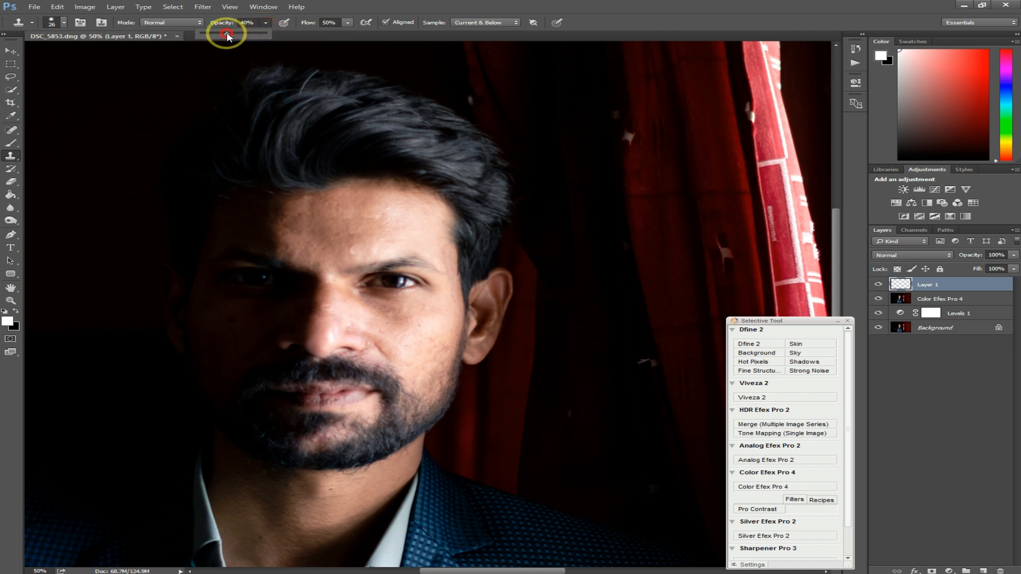
ctrl+click(366, 246)
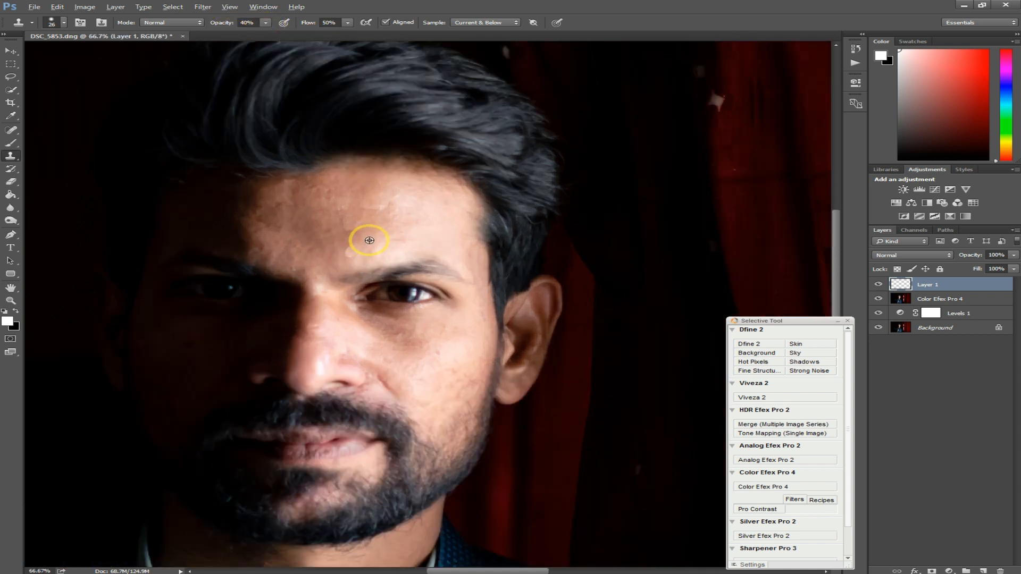
alt+click(369, 240)
drag(359, 244, 351, 245)
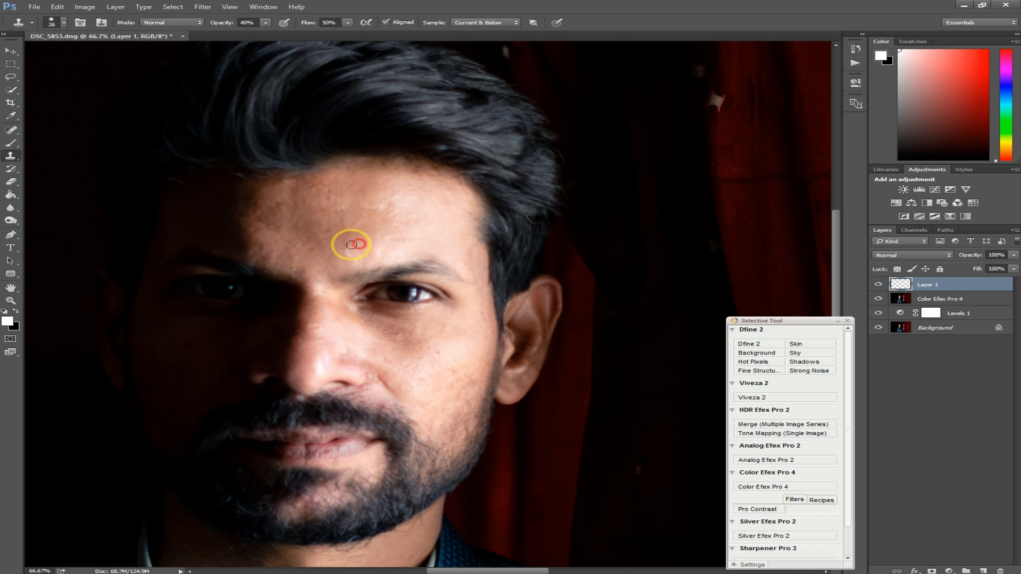
click(351, 246)
click(348, 252)
click(350, 253)
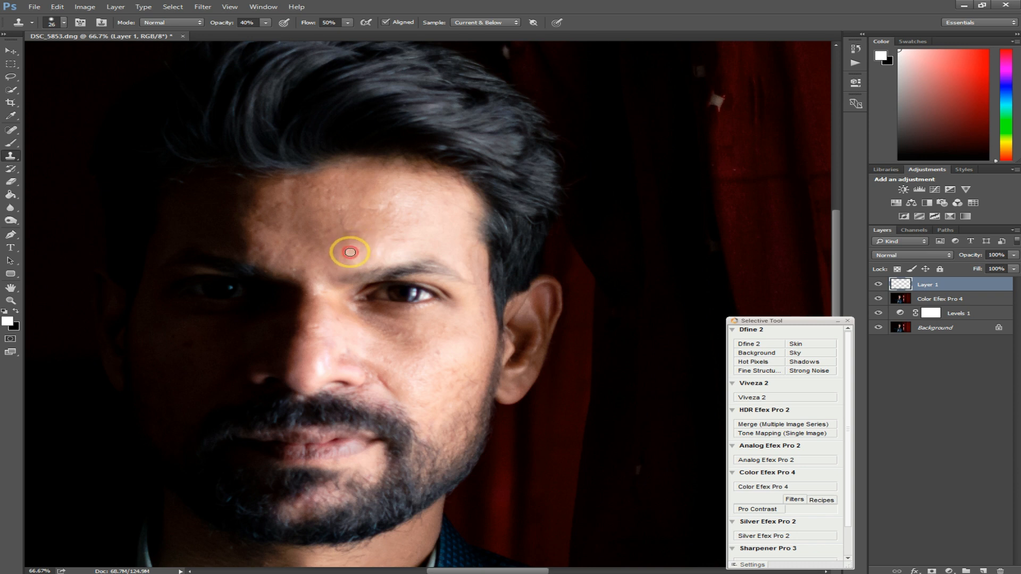
click(345, 248)
click(349, 252)
click(349, 253)
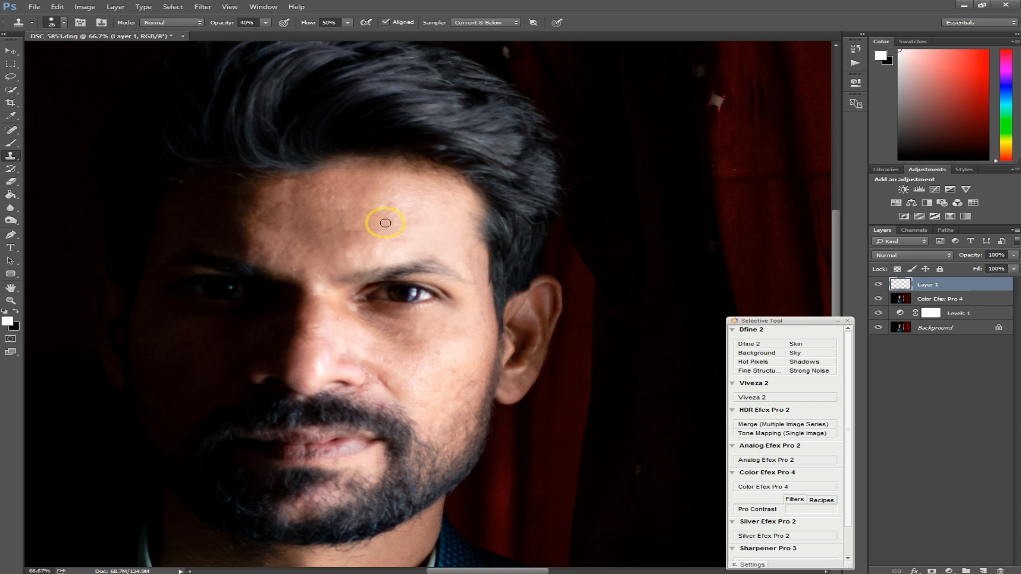
Try to remove the cheek blemishes below the lit eye with a 32 px Content-Aware Spot Healing Brush.
key(z)
key(ctrl+0)
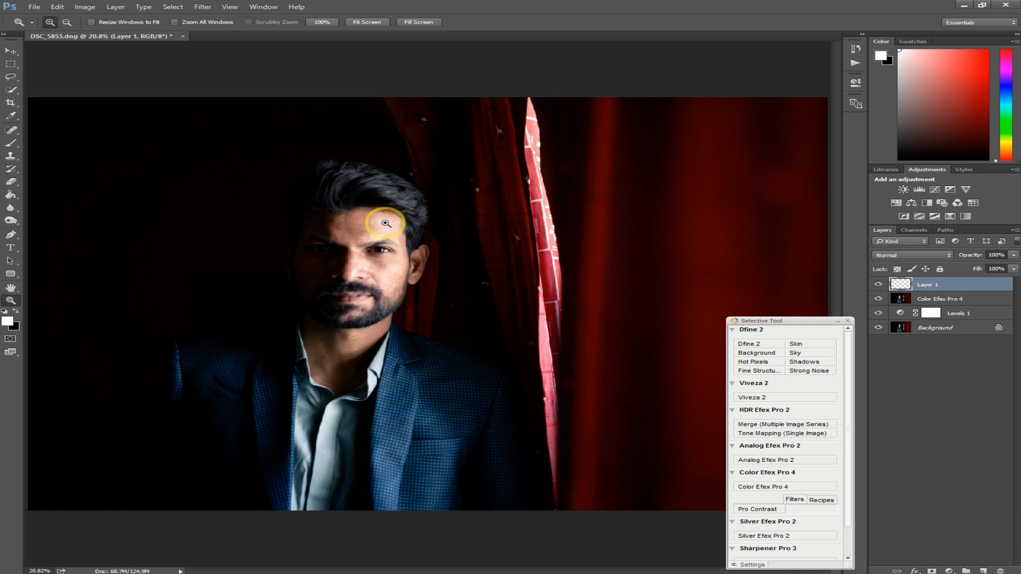
click(386, 268)
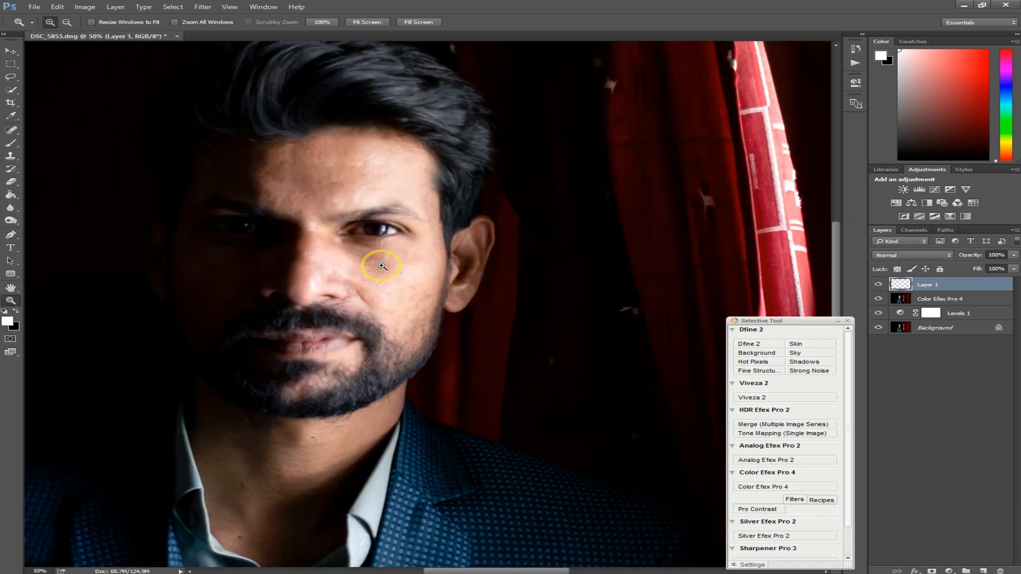
key(j)
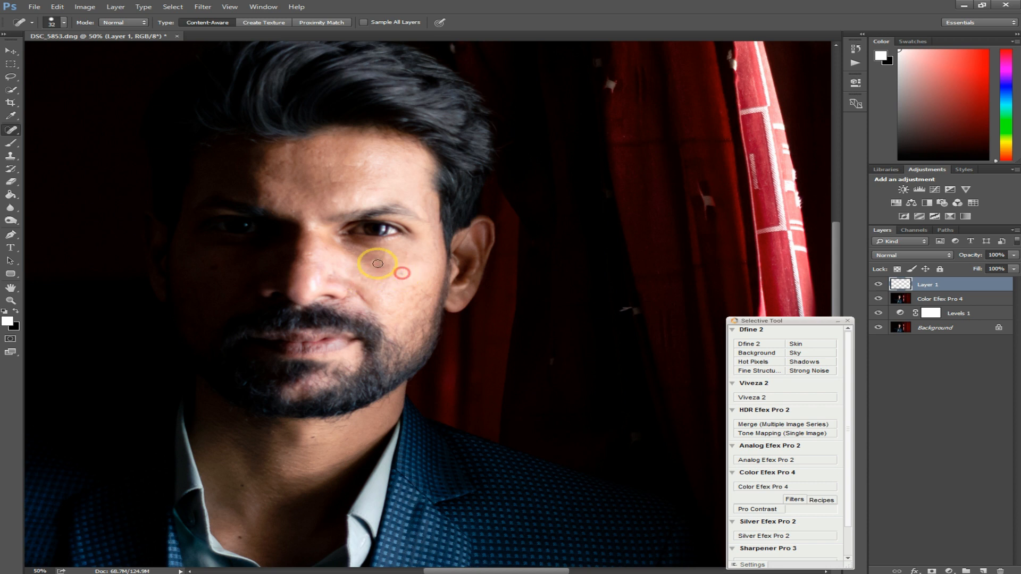
click(374, 260)
drag(380, 275, 366, 276)
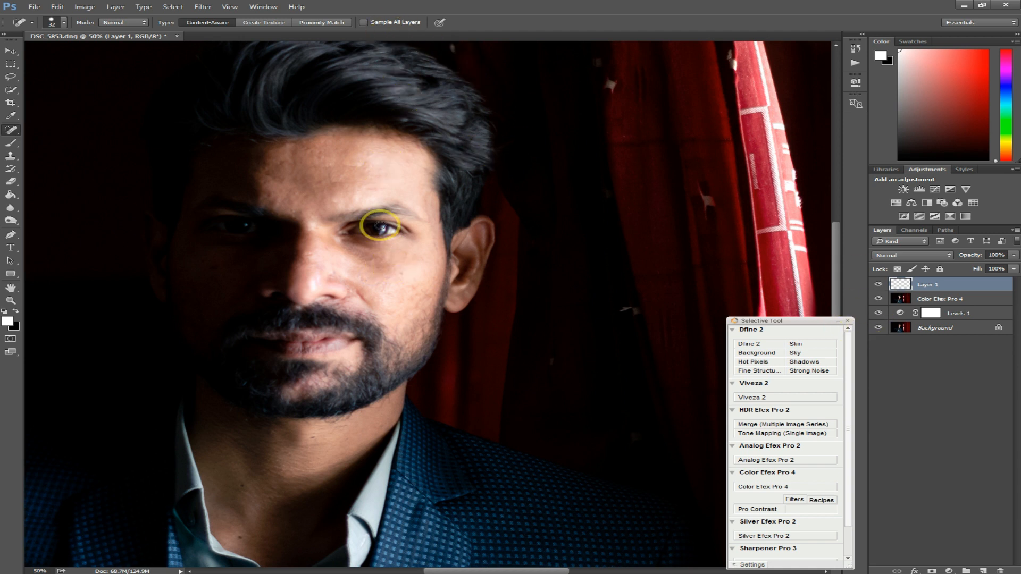
click(366, 279)
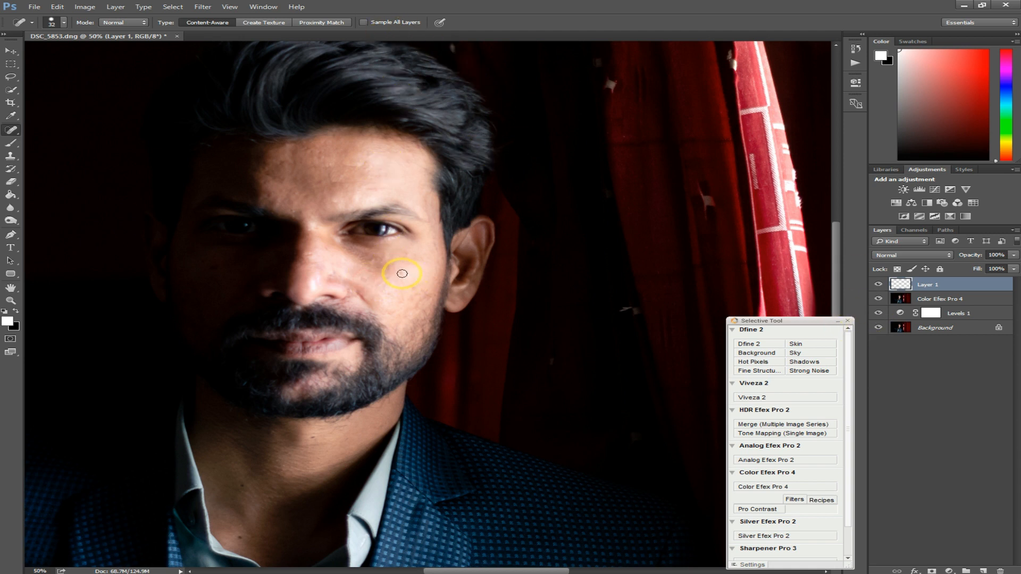
Enable Sample All Layers for the Spot Healing Brush and heal the spots on the cheek and between the brows.
click(364, 22)
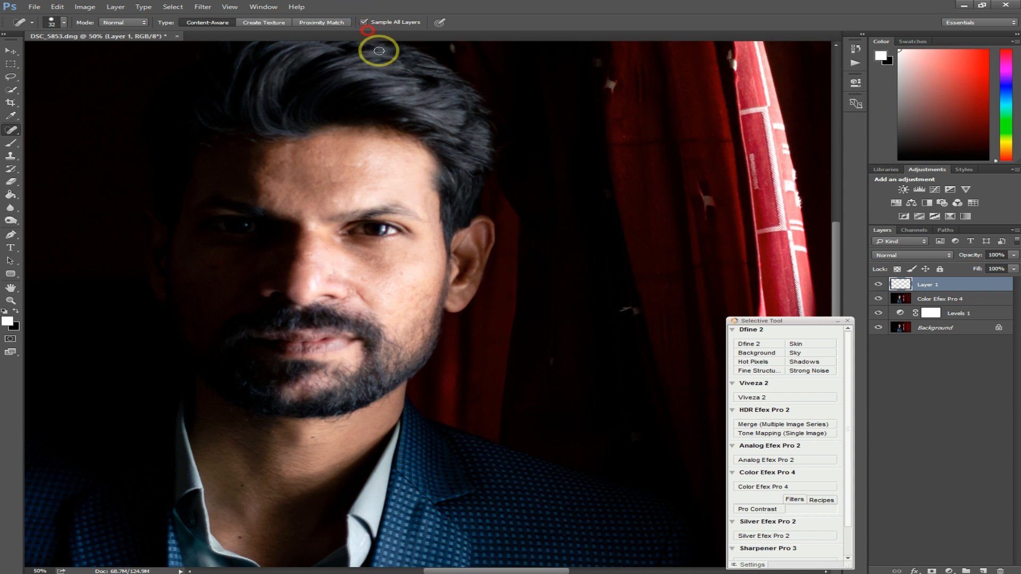
click(402, 273)
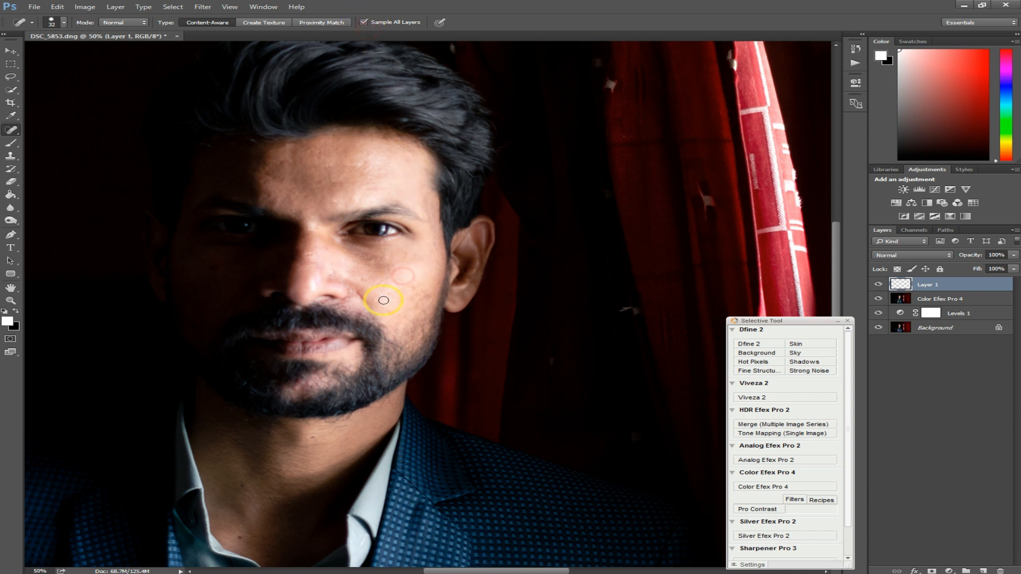
click(364, 278)
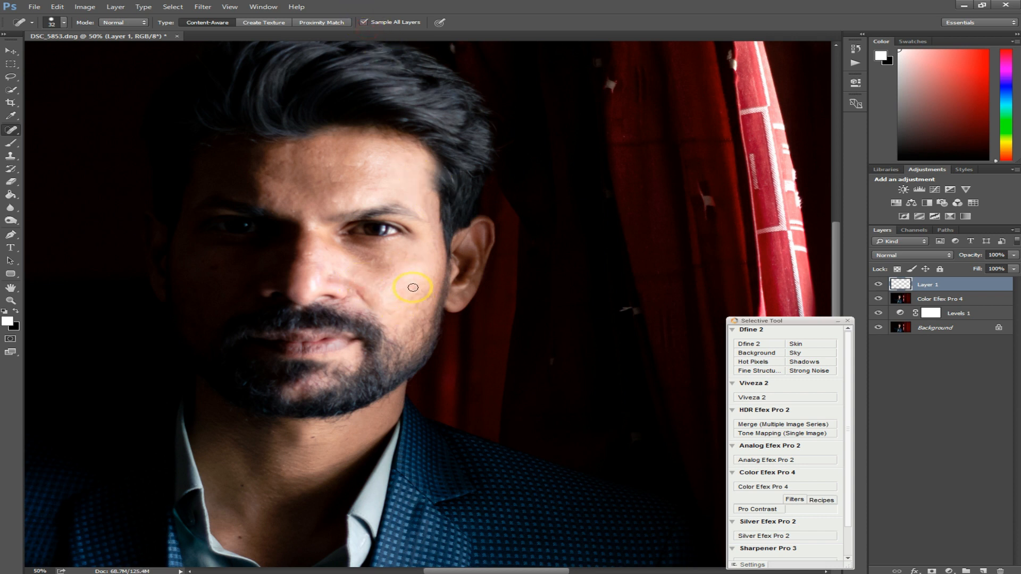
click(334, 202)
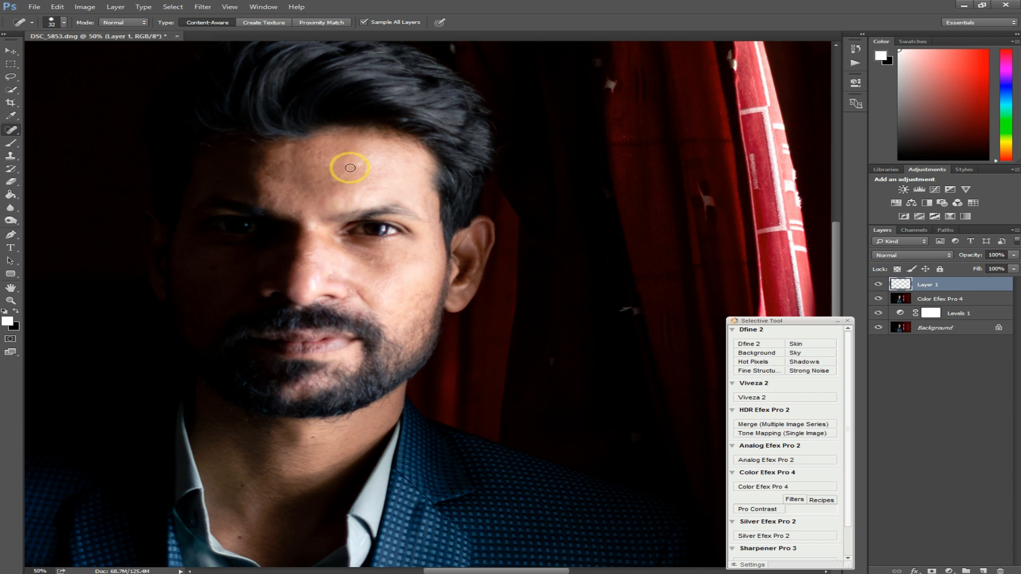
Select all layers down to the Background and flatten the image.
key(z)
key(ctrl+0)
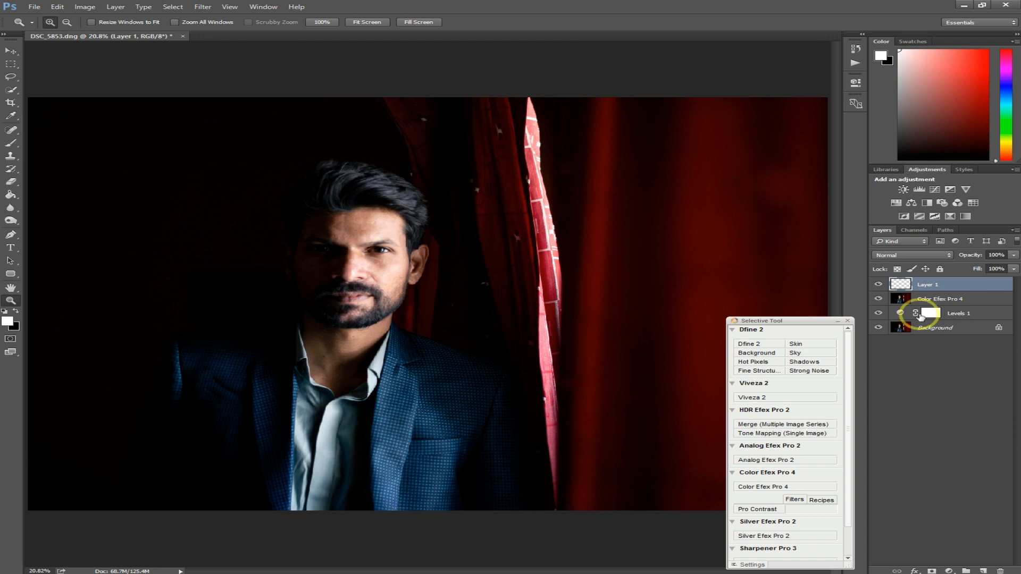
shift+click(948, 326)
right_click(941, 326)
click(946, 437)
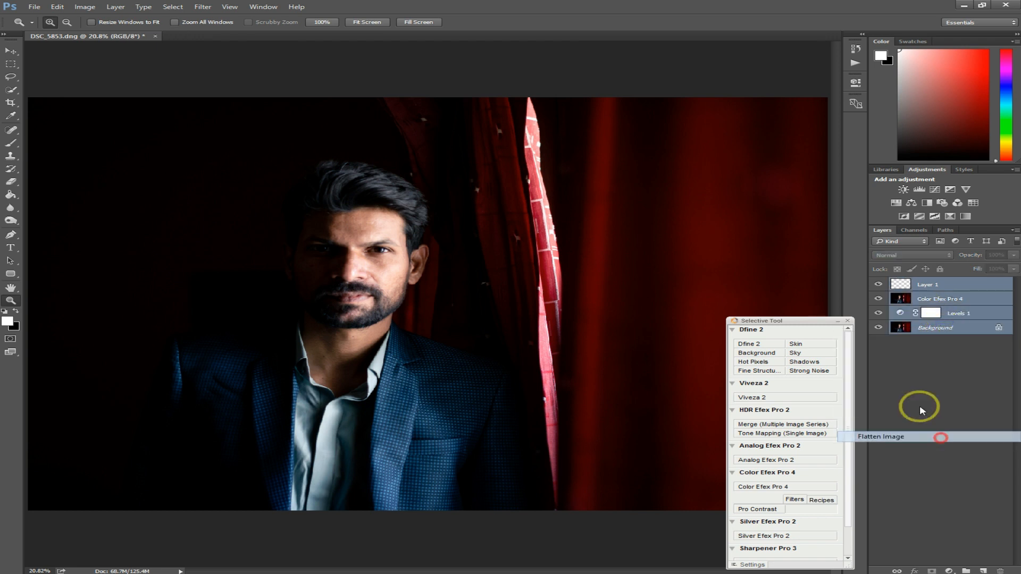
Apply the SkinFiner filter to the flattened portrait, reducing its Coarse skin smoothing.
click(203, 7)
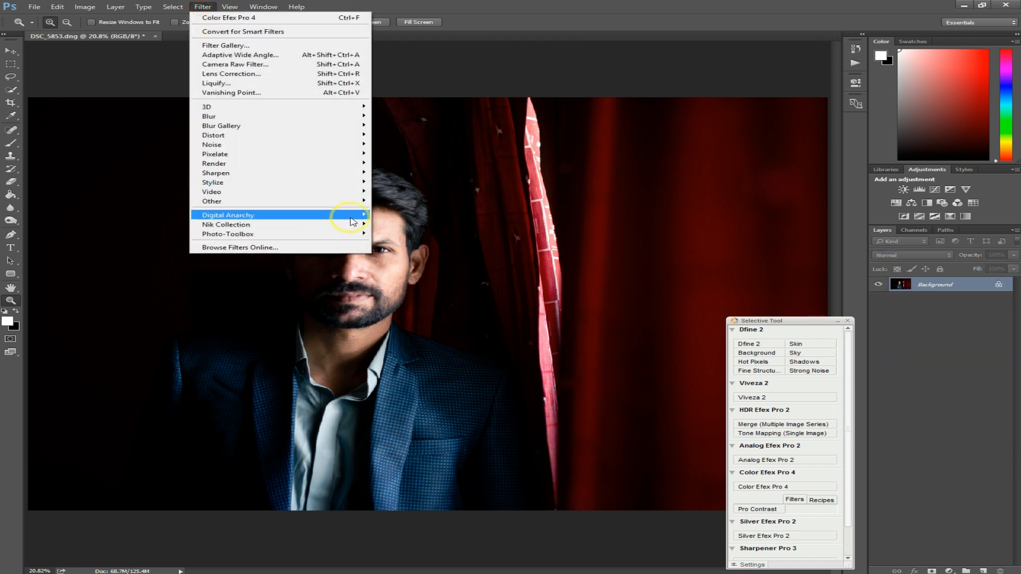
click(350, 235)
click(410, 230)
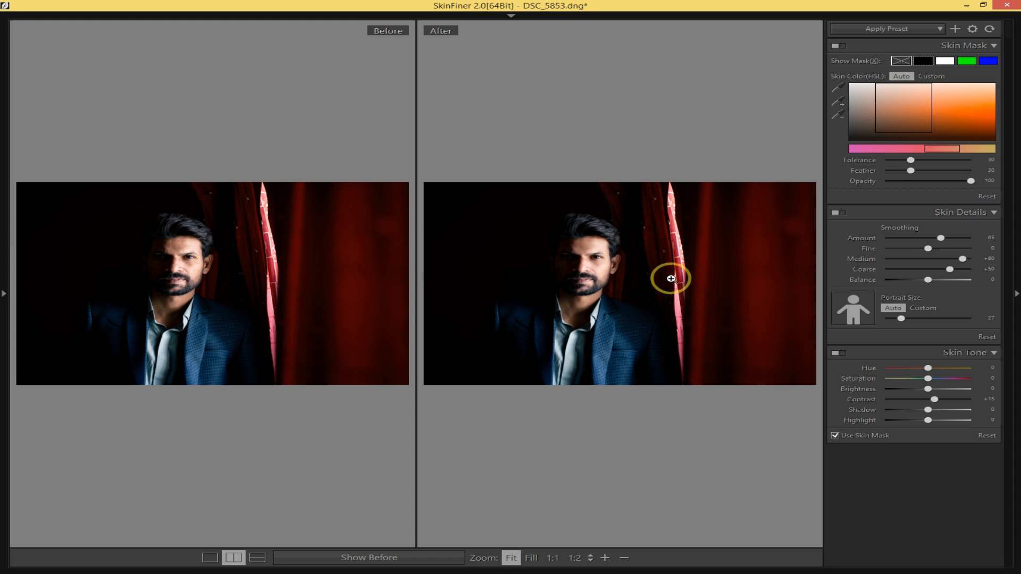
click(605, 558)
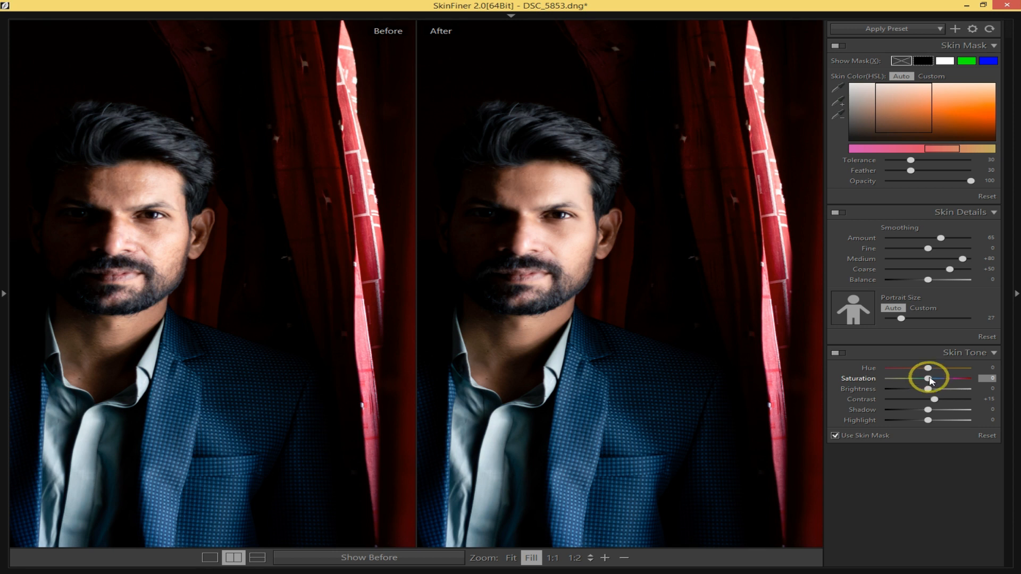
drag(949, 269, 939, 251)
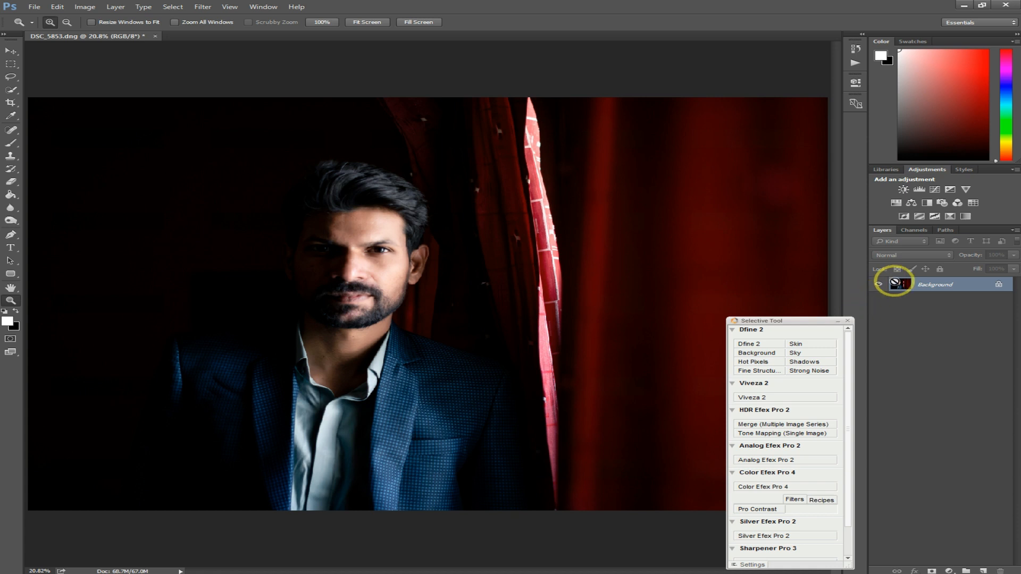
Duplicate the Background layer and set the copy's blend mode to Screen.
key(ctrl+j)
click(919, 256)
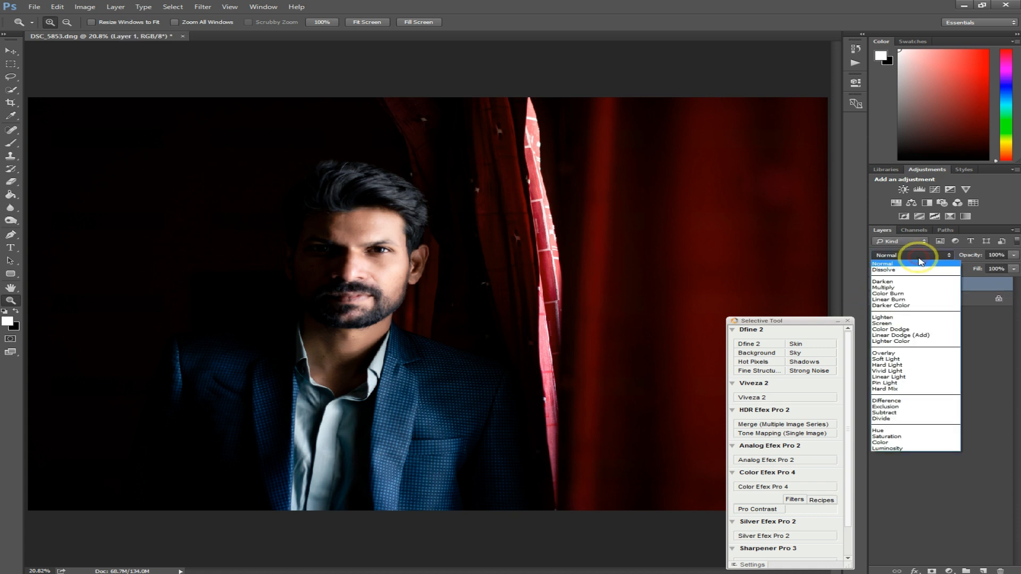
click(893, 323)
Add a black layer mask to the Screen layer so its brightening is hidden everywhere.
click(361, 249)
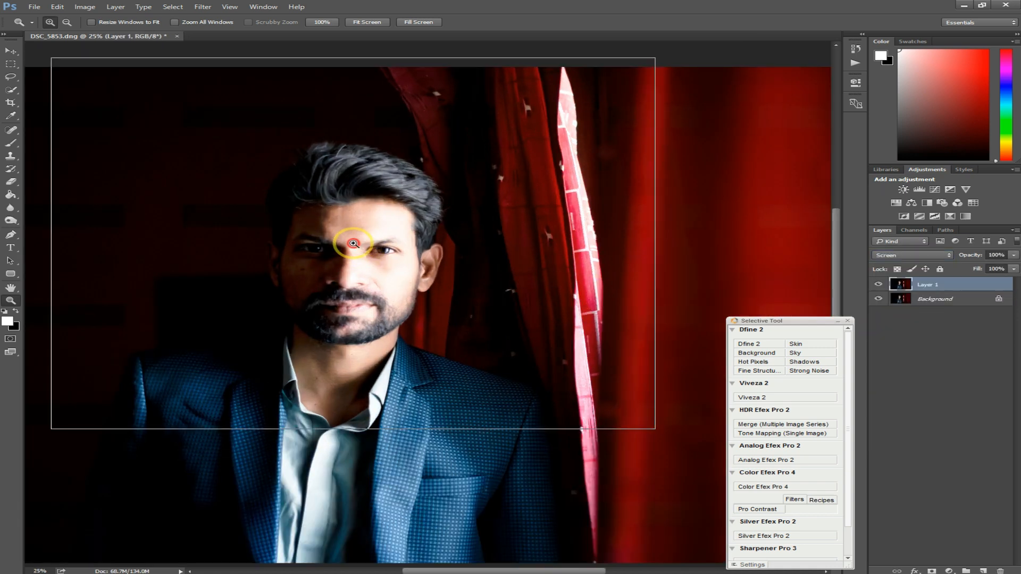
click(360, 246)
click(363, 245)
click(414, 272)
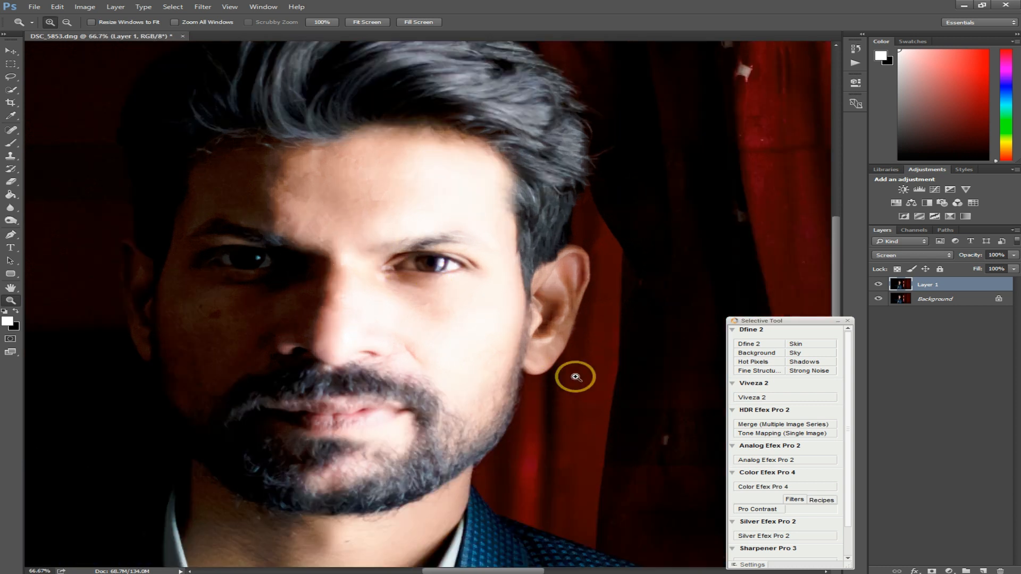
alt+click(932, 571)
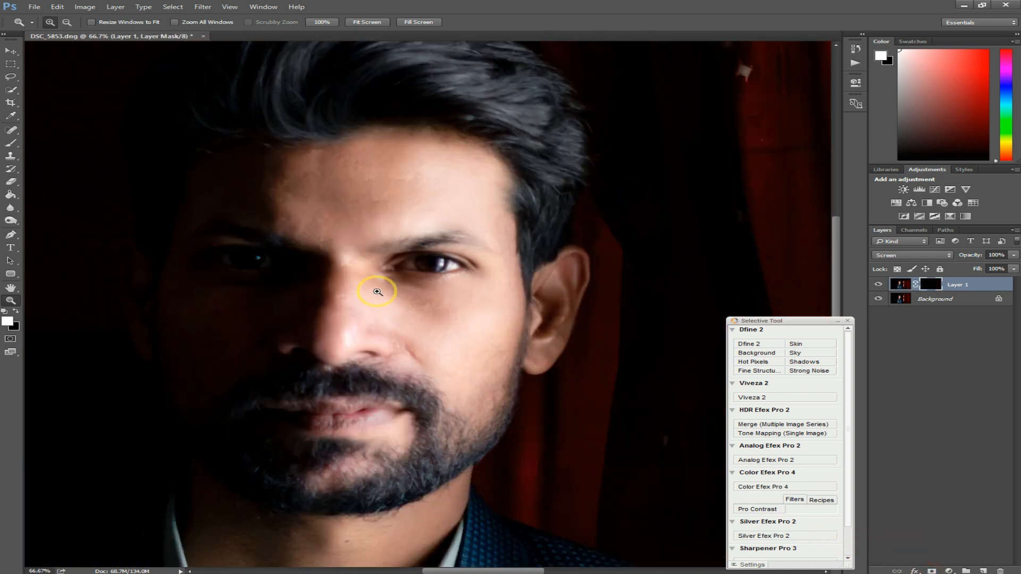
Set up a white 31 px brush with 9% hardness, 100% flow and 100% opacity.
key(b)
drag(415, 247, 359, 250)
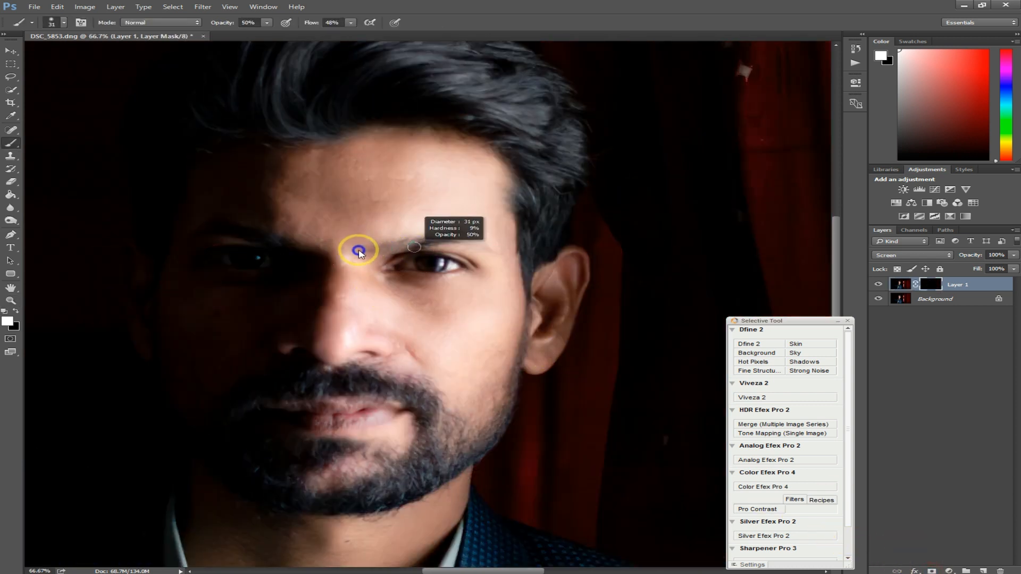
click(352, 22)
drag(353, 33, 429, 33)
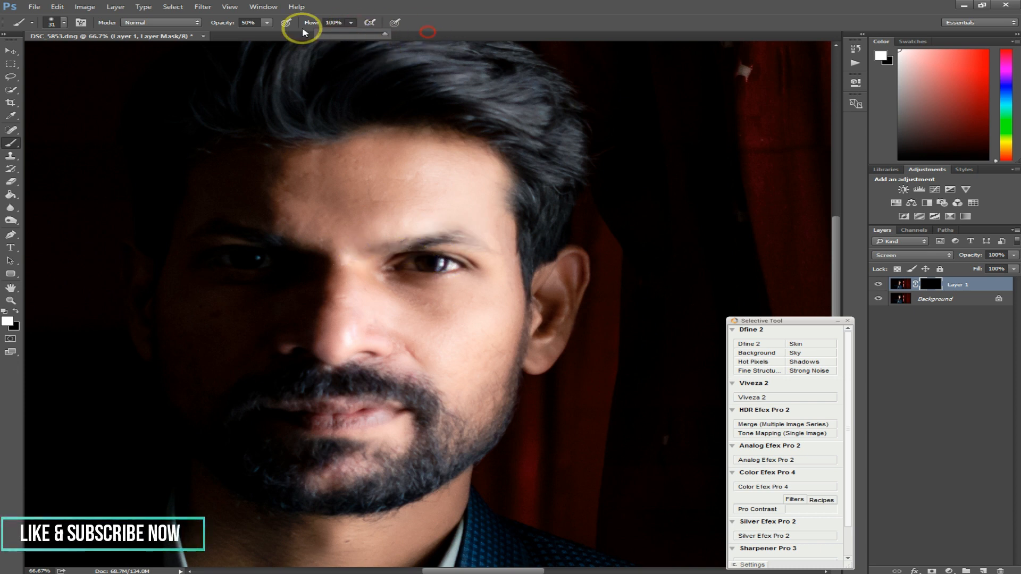
click(268, 23)
drag(268, 33, 350, 35)
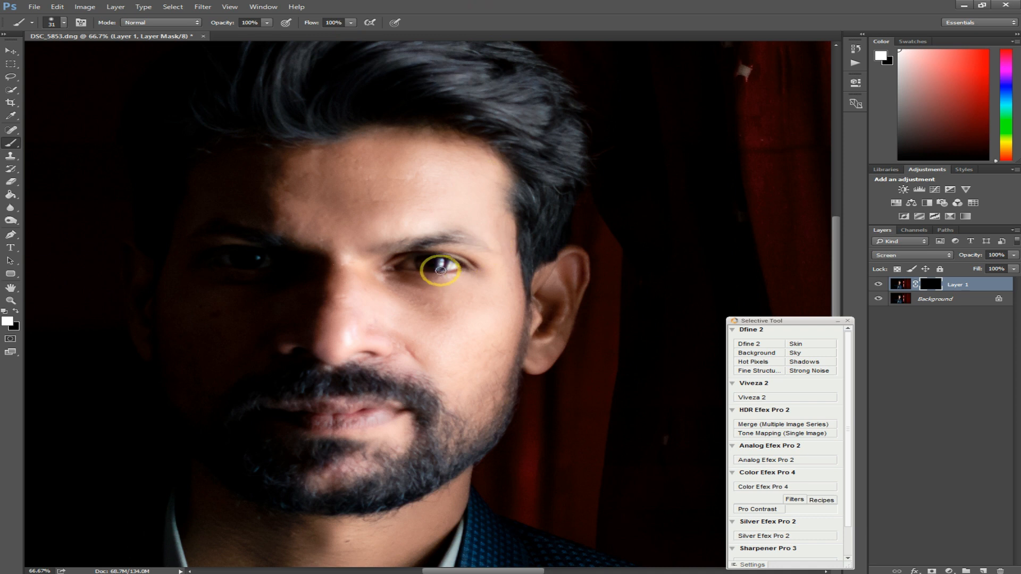
Paint white on the Screen layer's mask over both eyes with a 19 px brush to brighten them.
drag(432, 263, 422, 261)
ctrl+click(423, 263)
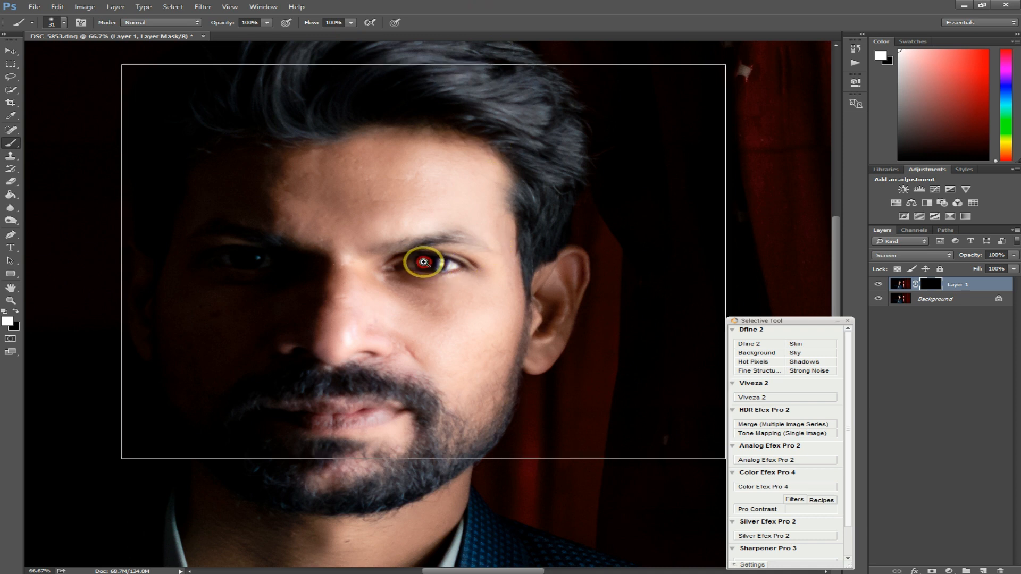
alt+right_click(427, 261)
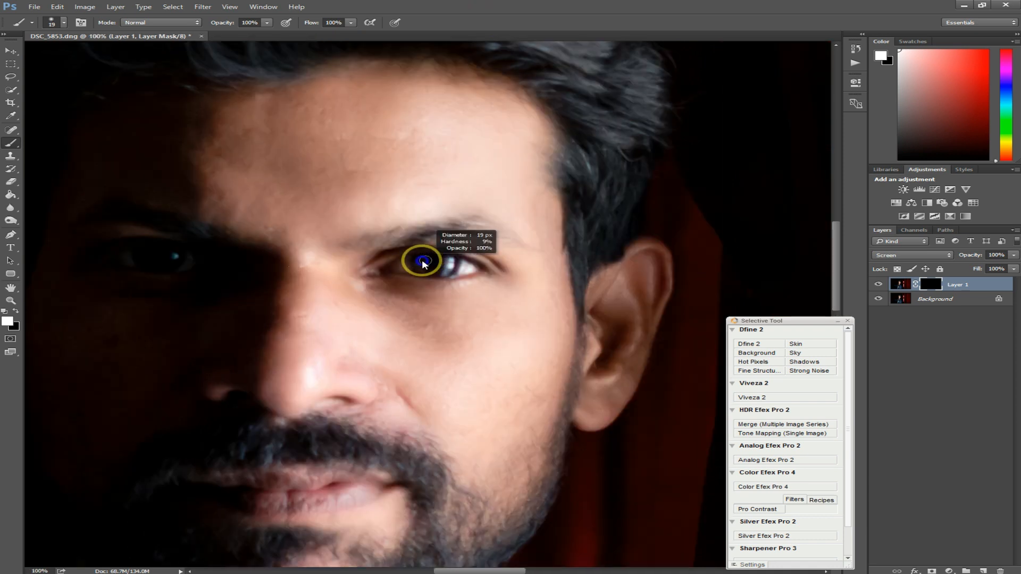
mouse_move(420, 261)
mouse_down()
mouse_move(446, 272)
mouse_move(423, 266)
mouse_move(428, 257)
mouse_up()
mouse_move(173, 263)
mouse_down()
mouse_move(158, 258)
mouse_move(182, 250)
mouse_up()
mouse_move(406, 263)
mouse_down()
mouse_move(445, 271)
mouse_move(441, 263)
mouse_up()
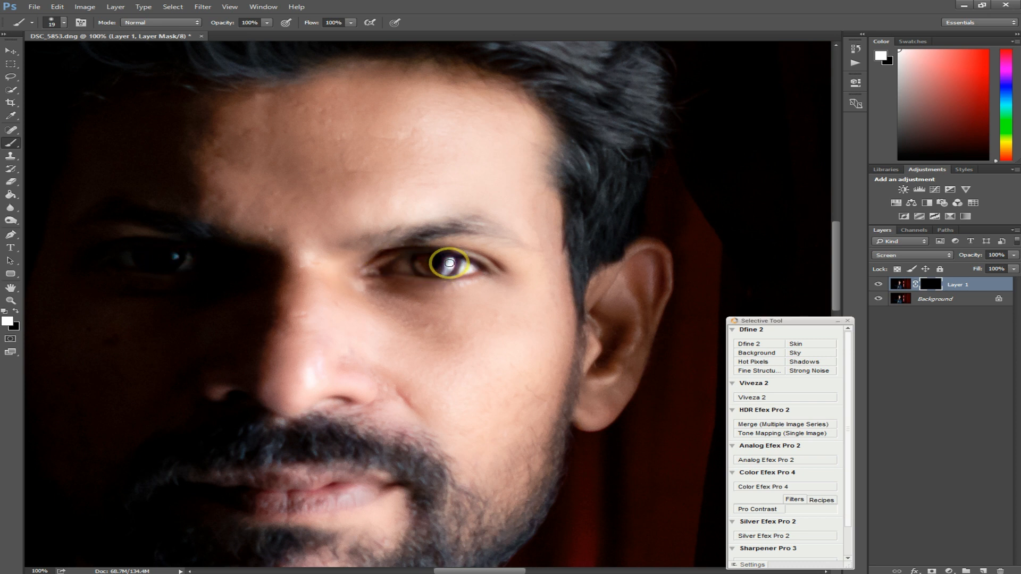
Compare the portrait with and without the eye-brightening layer and flatten the image.
key(z)
key(ctrl+0)
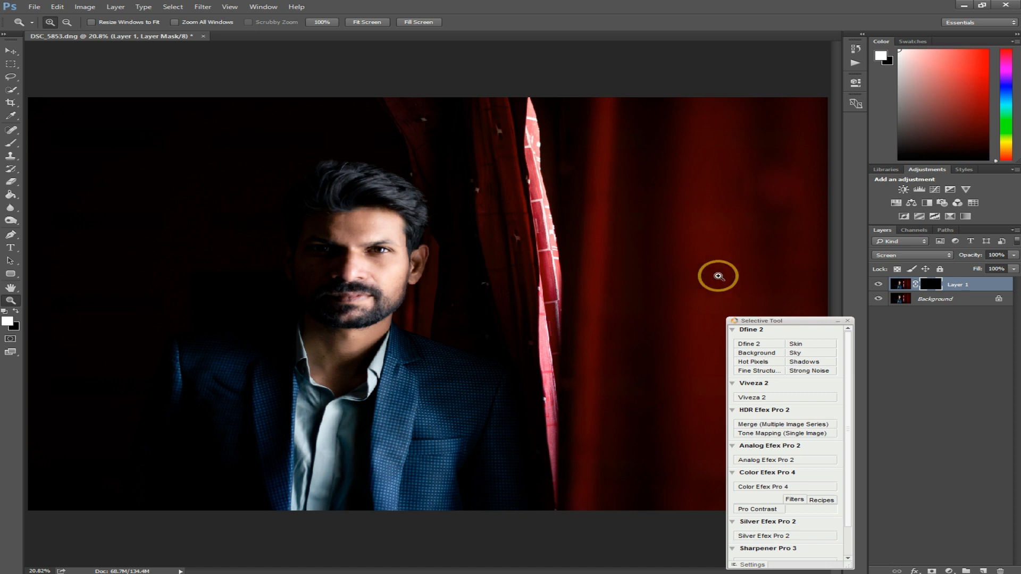
click(878, 286)
click(879, 285)
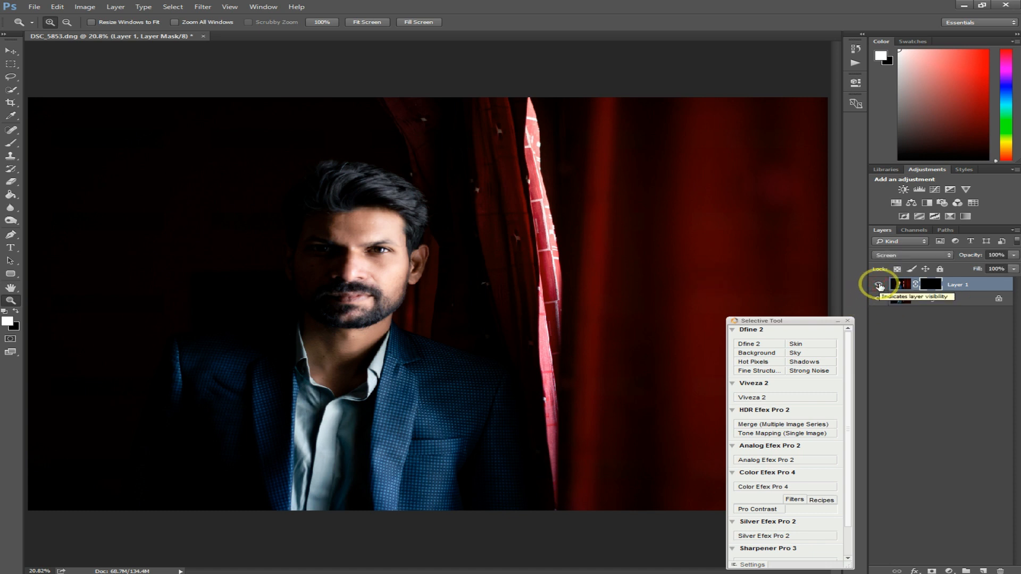
right_click(929, 306)
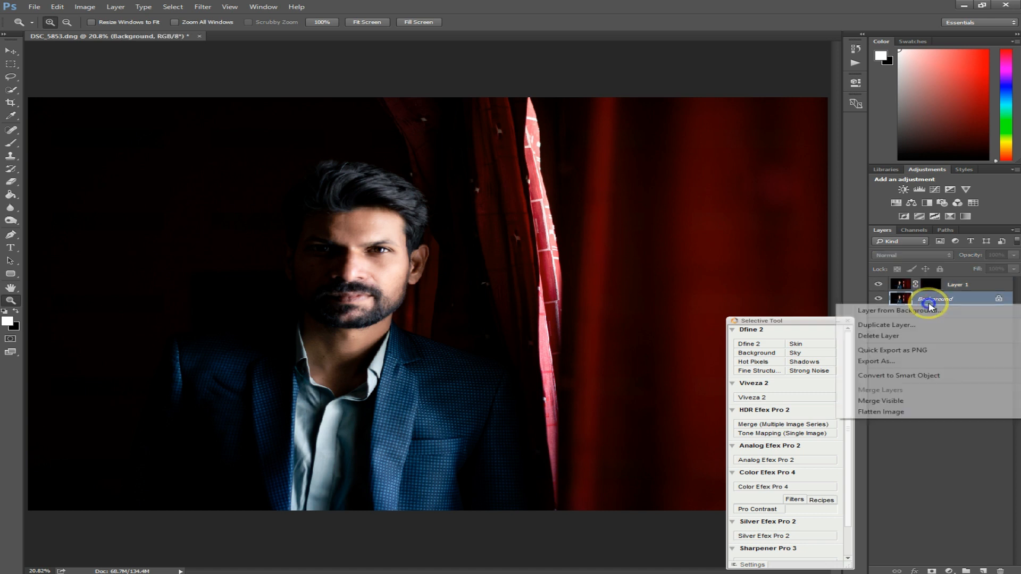
click(941, 412)
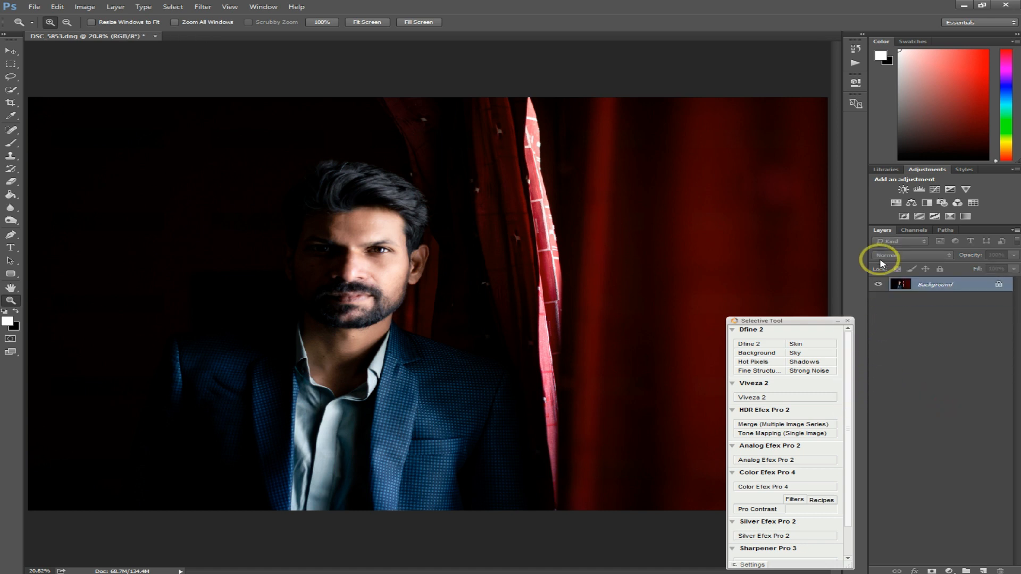
Duplicate the Background layer and apply a High Pass filter with a 4-pixel radius to the copy.
key(ctrl+j)
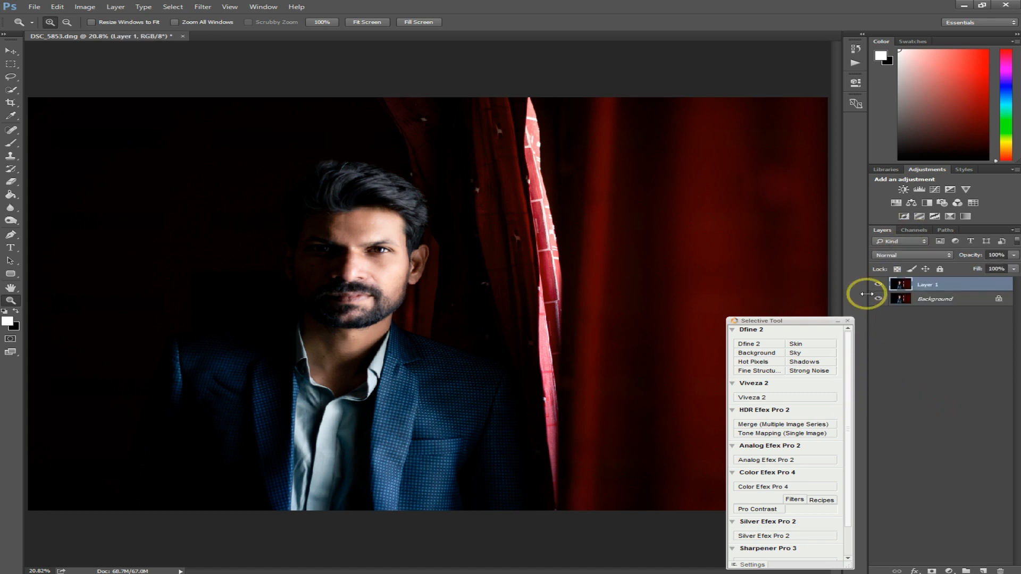
click(202, 7)
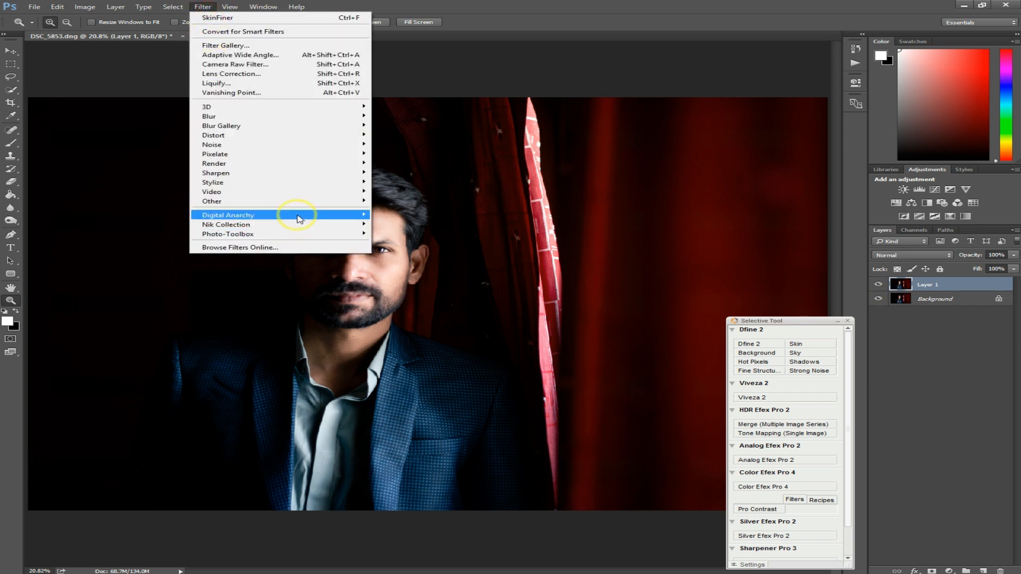
mouse_move(292, 200)
click(402, 214)
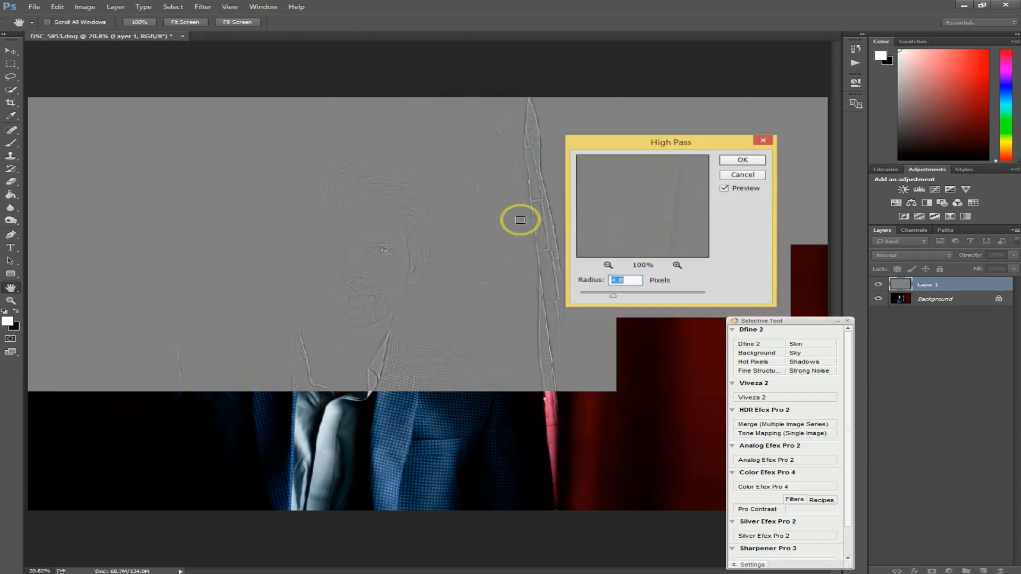
drag(612, 295, 608, 297)
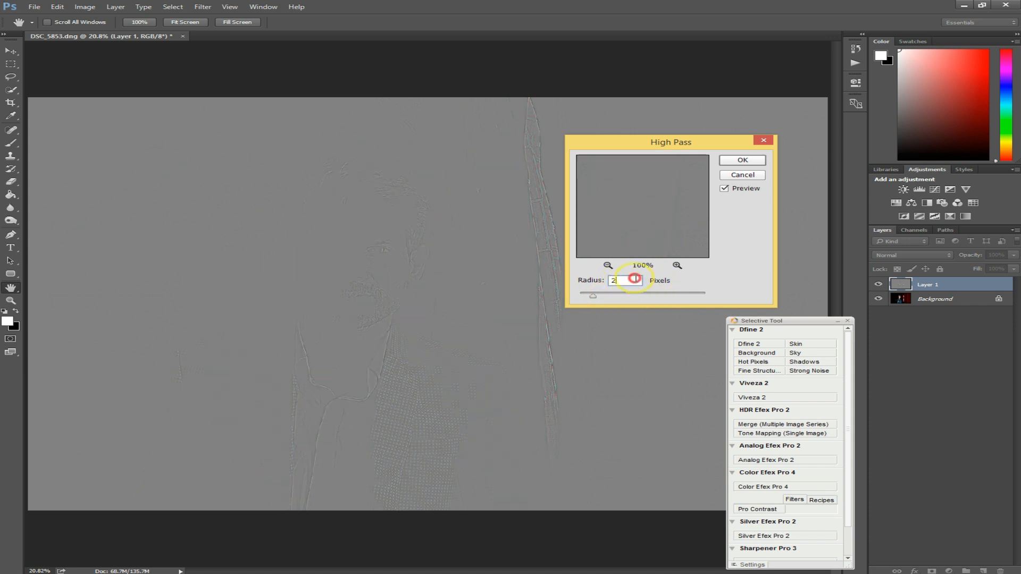
drag(576, 280, 603, 285)
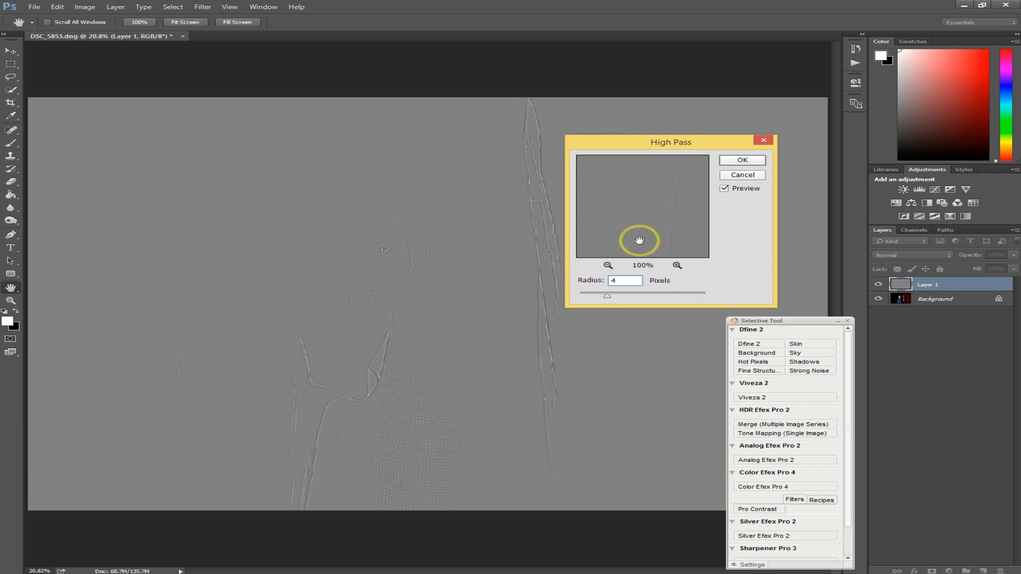
click(742, 161)
Set the High Pass layer's blend mode to Soft Light and compare the sharpening on and off.
key(z)
click(919, 255)
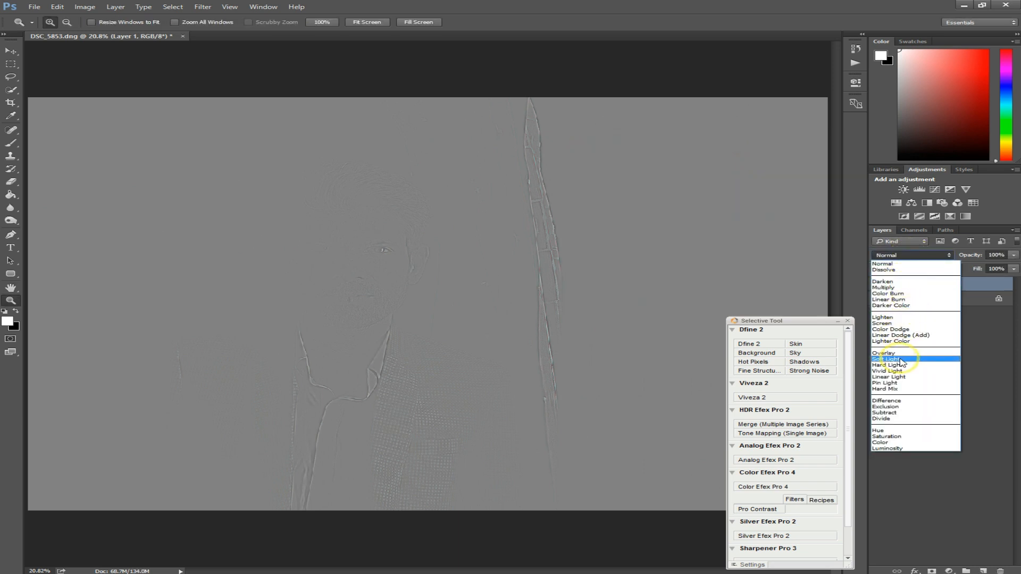
click(898, 361)
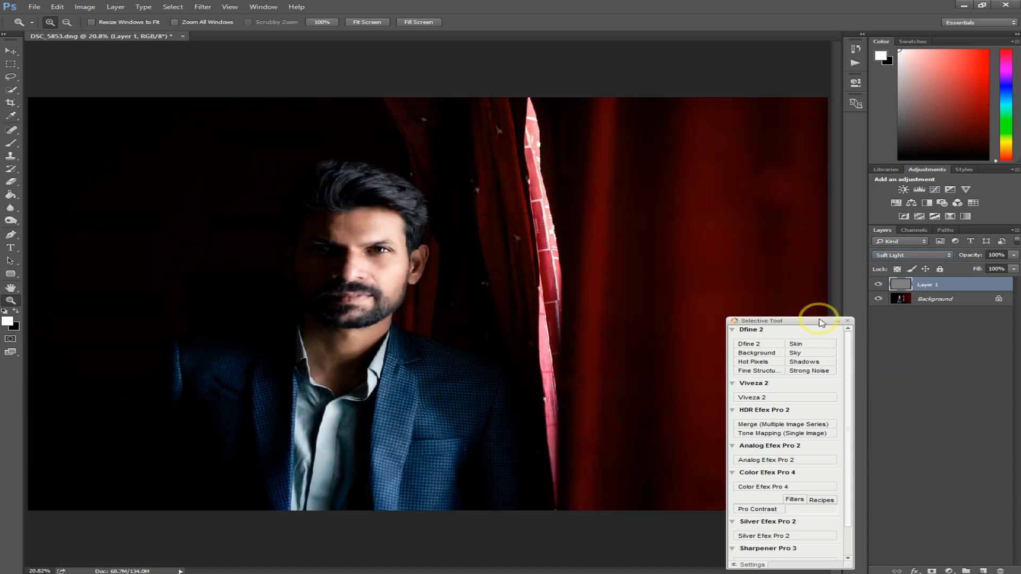
click(878, 285)
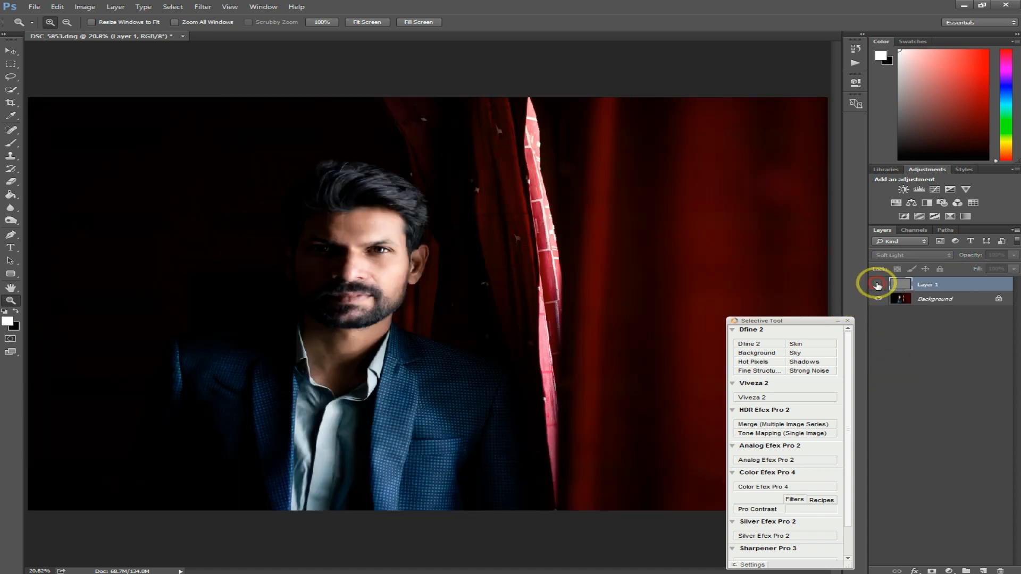
click(877, 286)
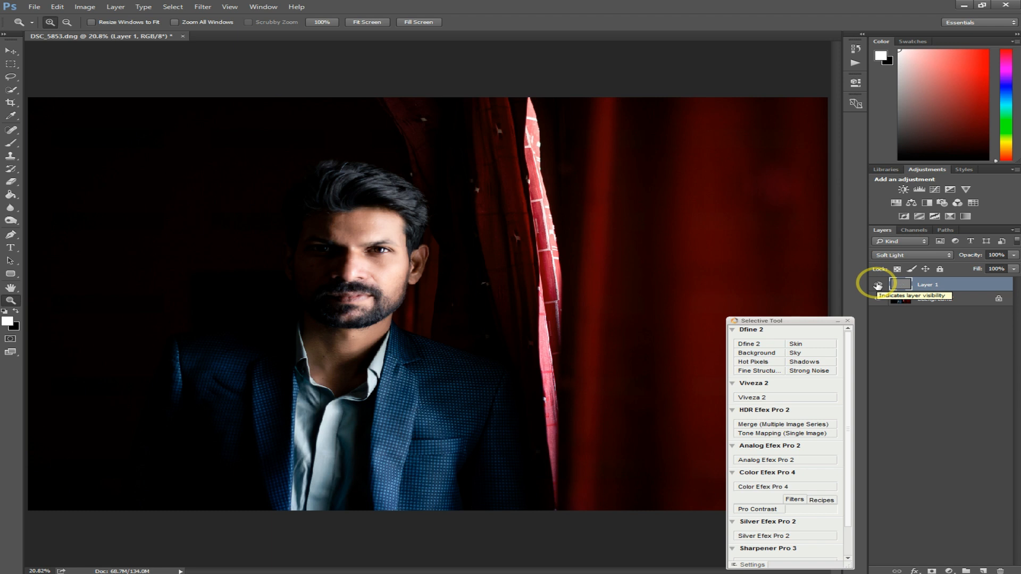